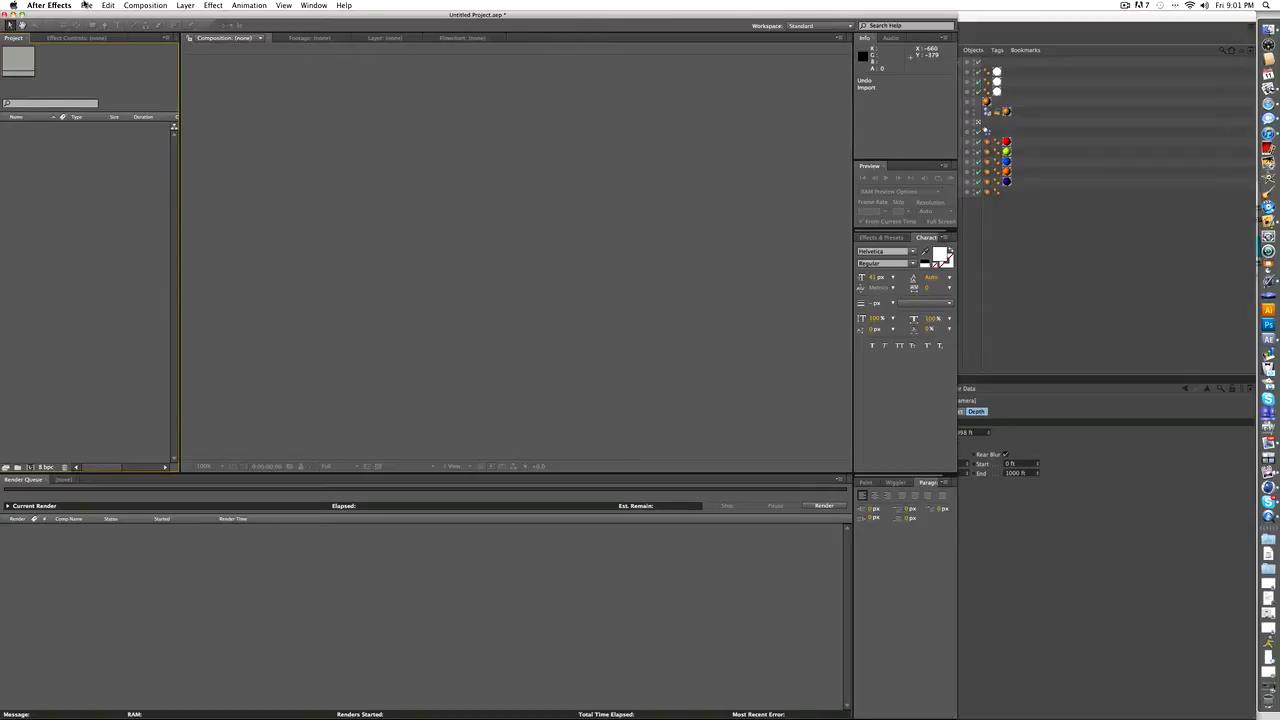
# Import the recent footage So many letters!!.mov and create a new composition from it
pyautogui.click(86, 5)
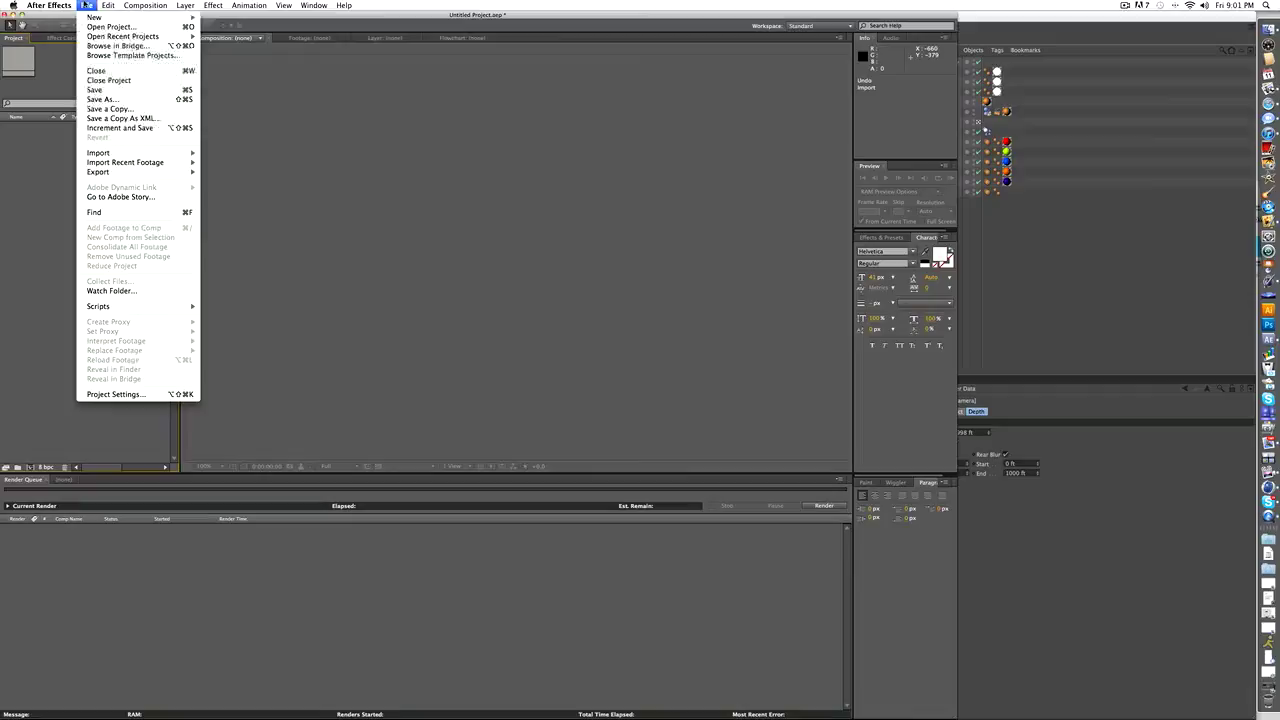
pyautogui.moveTo(107, 6)
pyautogui.moveTo(150, 162)
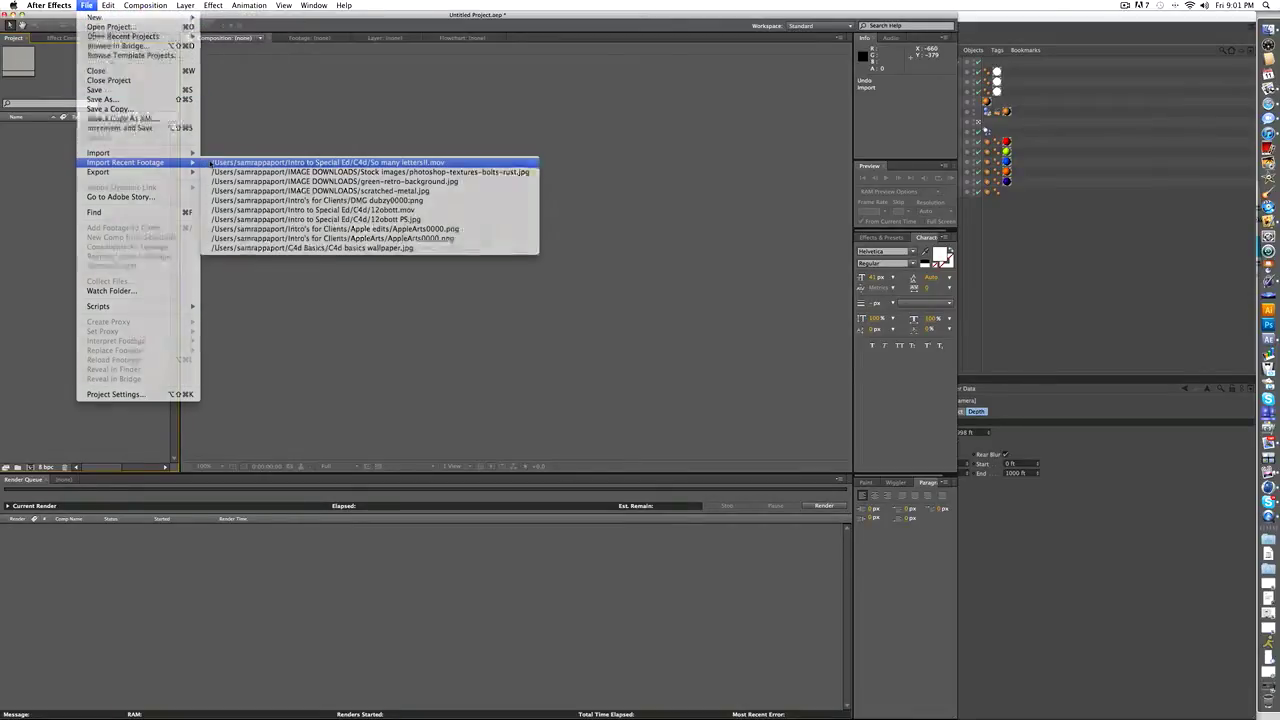
pyautogui.click(211, 162)
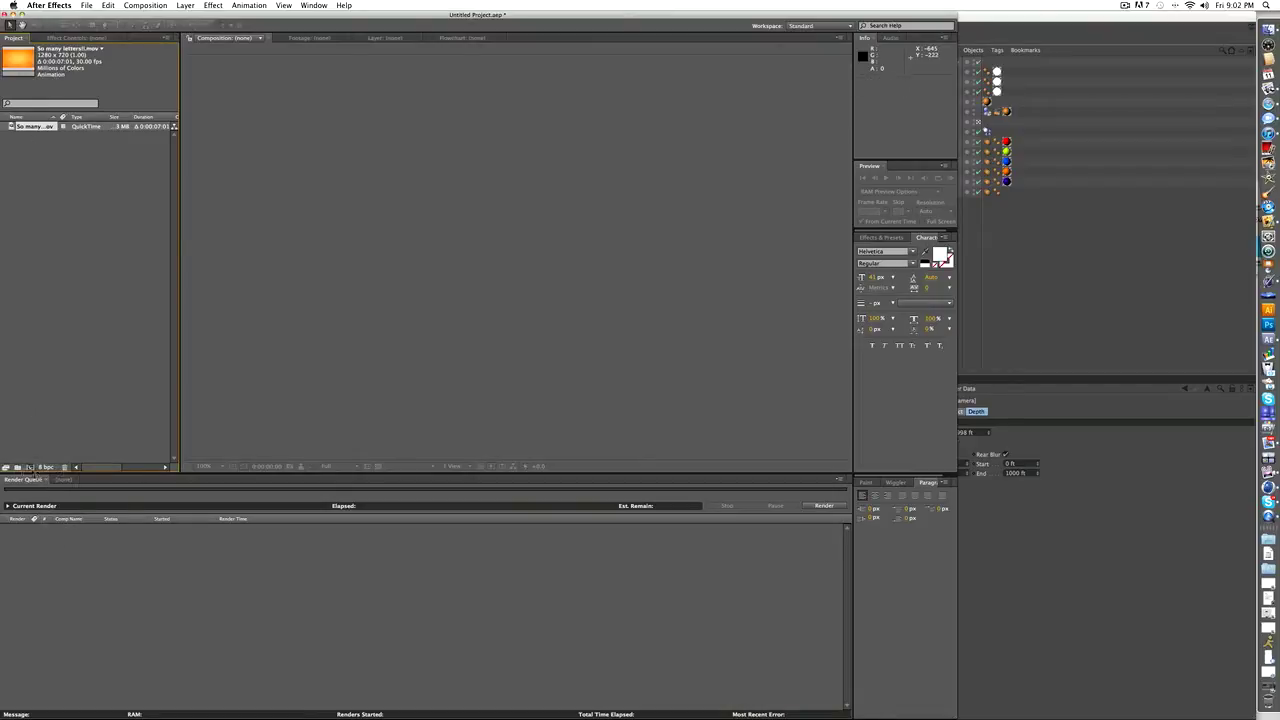
pyautogui.moveTo(30, 470); pyautogui.dragTo(30, 468)
# Preview the composition's playback through to its end and again from the start, undoing any accidental shift of the footage
pyautogui.press('space')
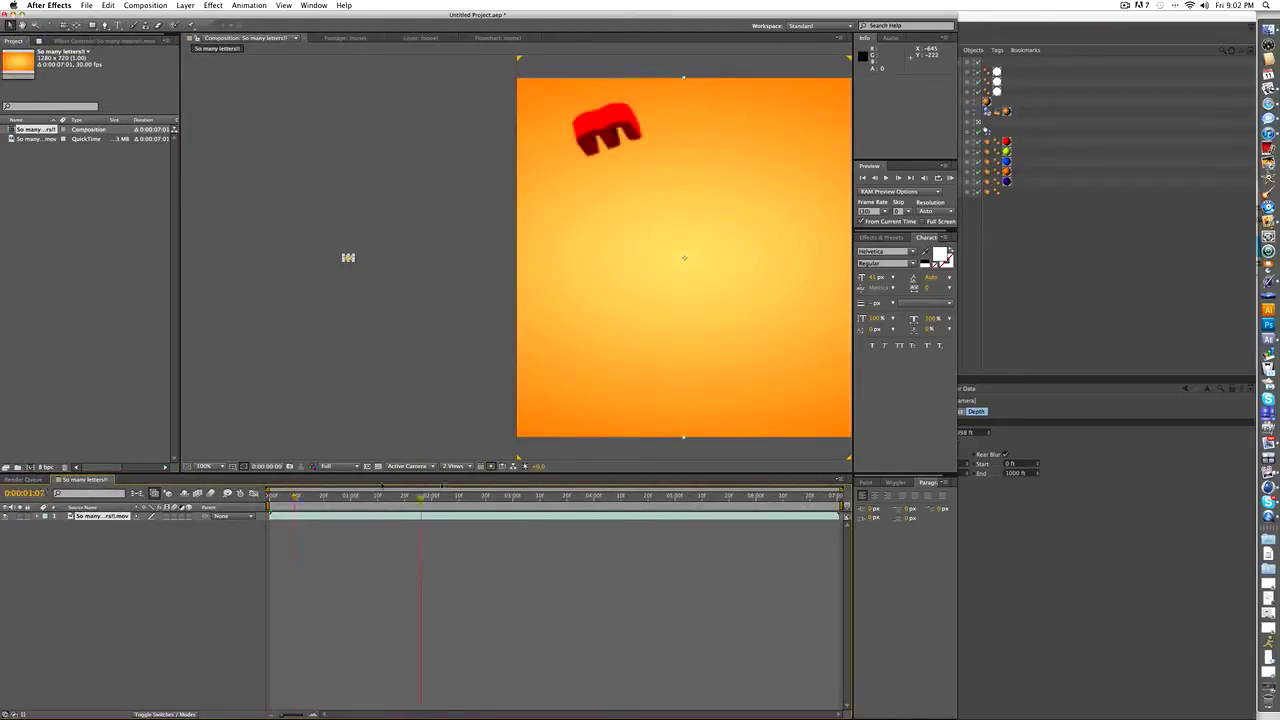
pyautogui.moveTo(611, 406)
pyautogui.mouseDown()
pyautogui.moveTo(506, 417)
pyautogui.moveTo(587, 411)
pyautogui.mouseUp()
pyautogui.press('super+z')
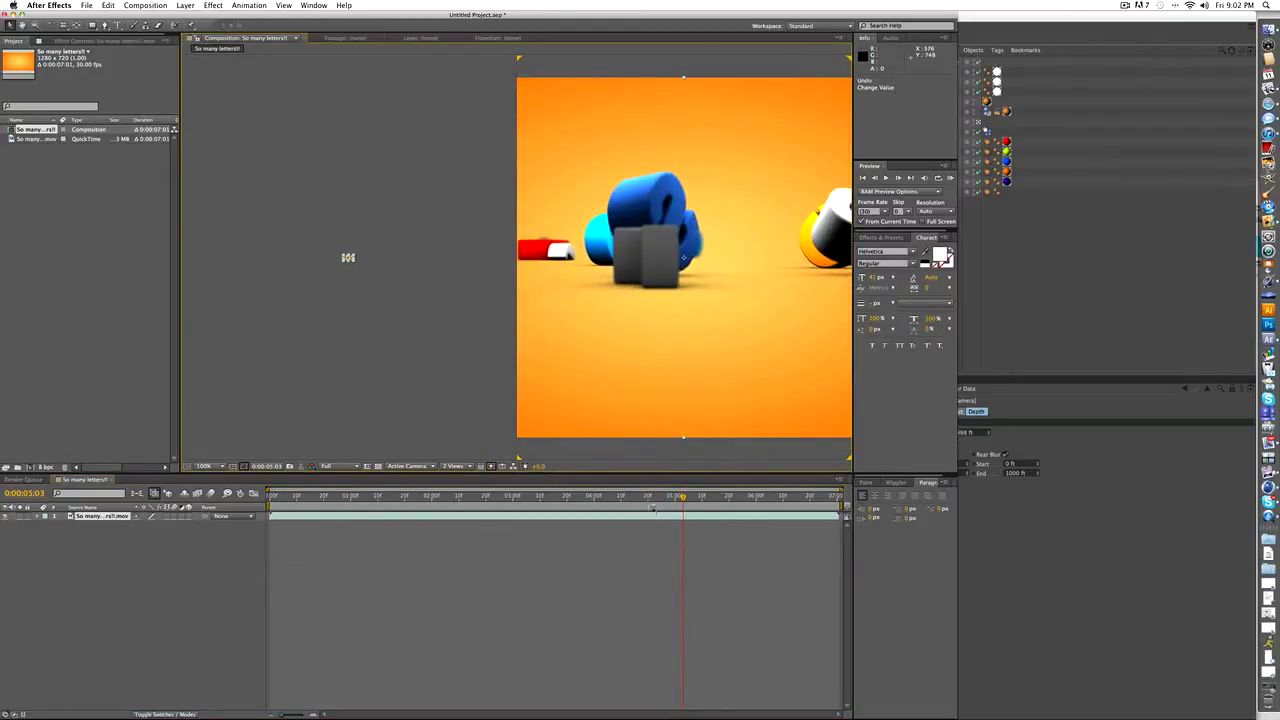
pyautogui.press('End')
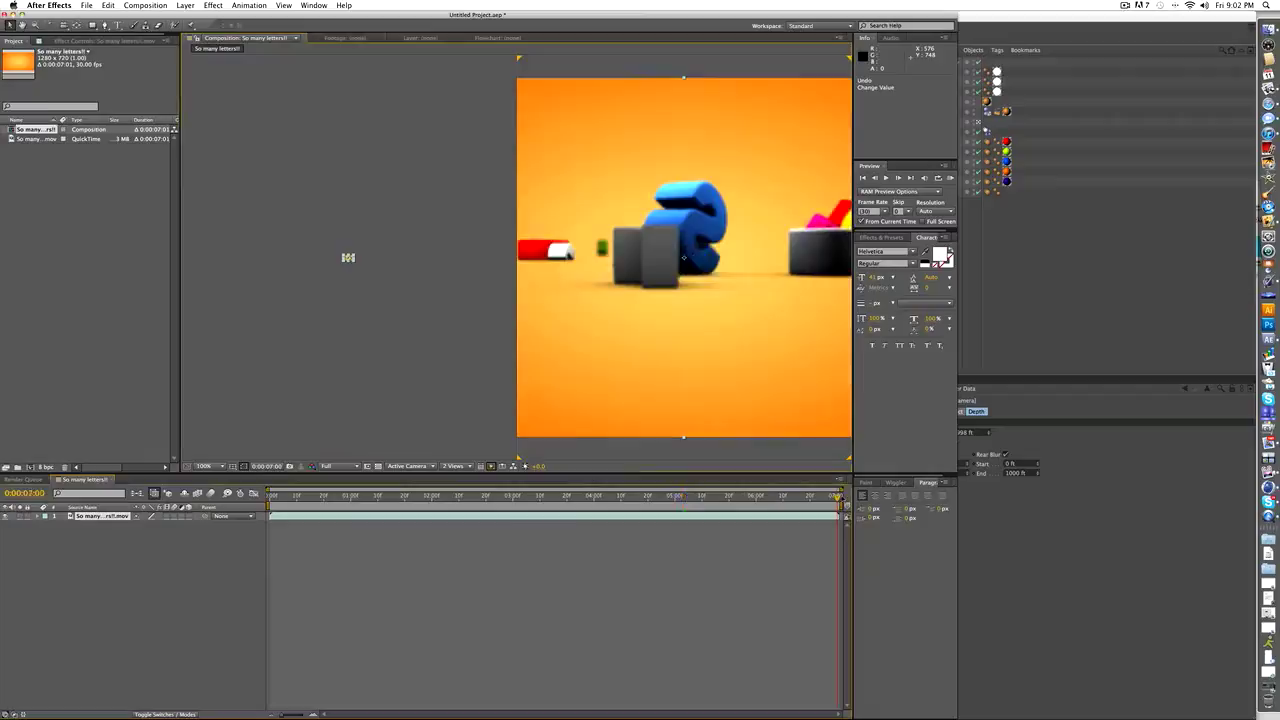
pyautogui.press('Home')
pyautogui.press('space')
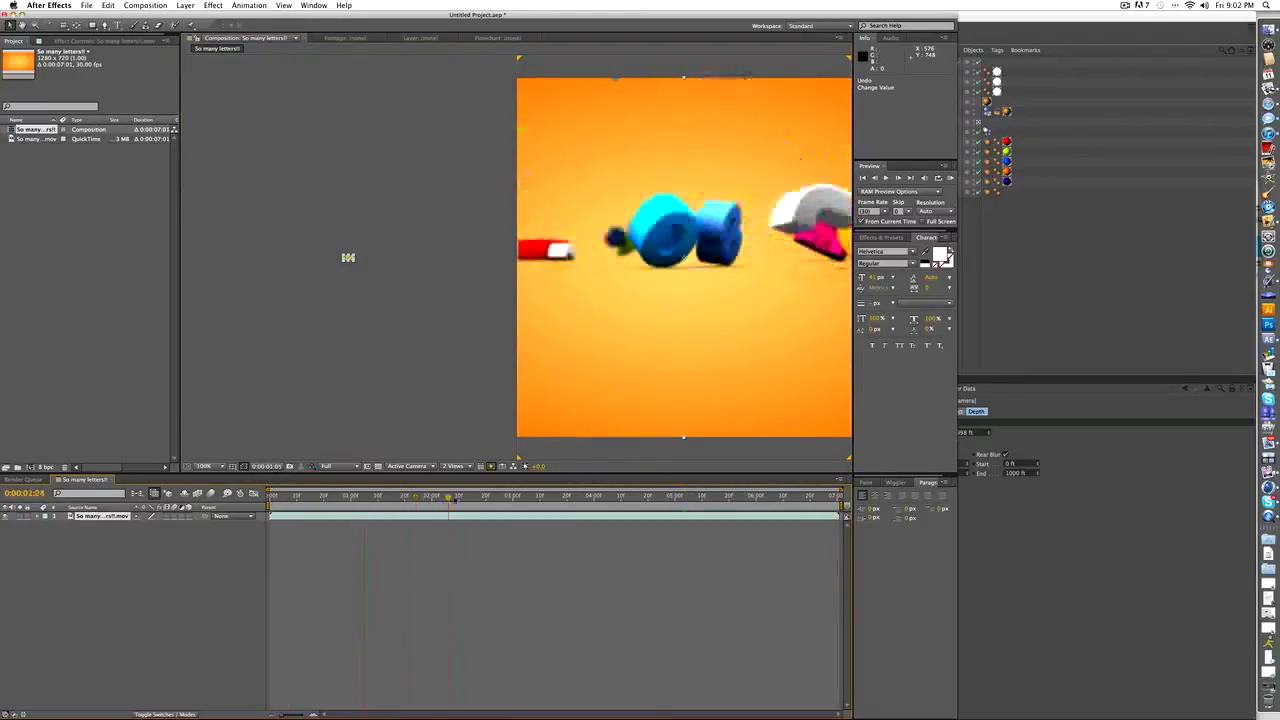
# Switch the composition viewer to a 1 View layout and move the current time to 0:00:01:24
pyautogui.click(454, 466)
pyautogui.click(459, 476)
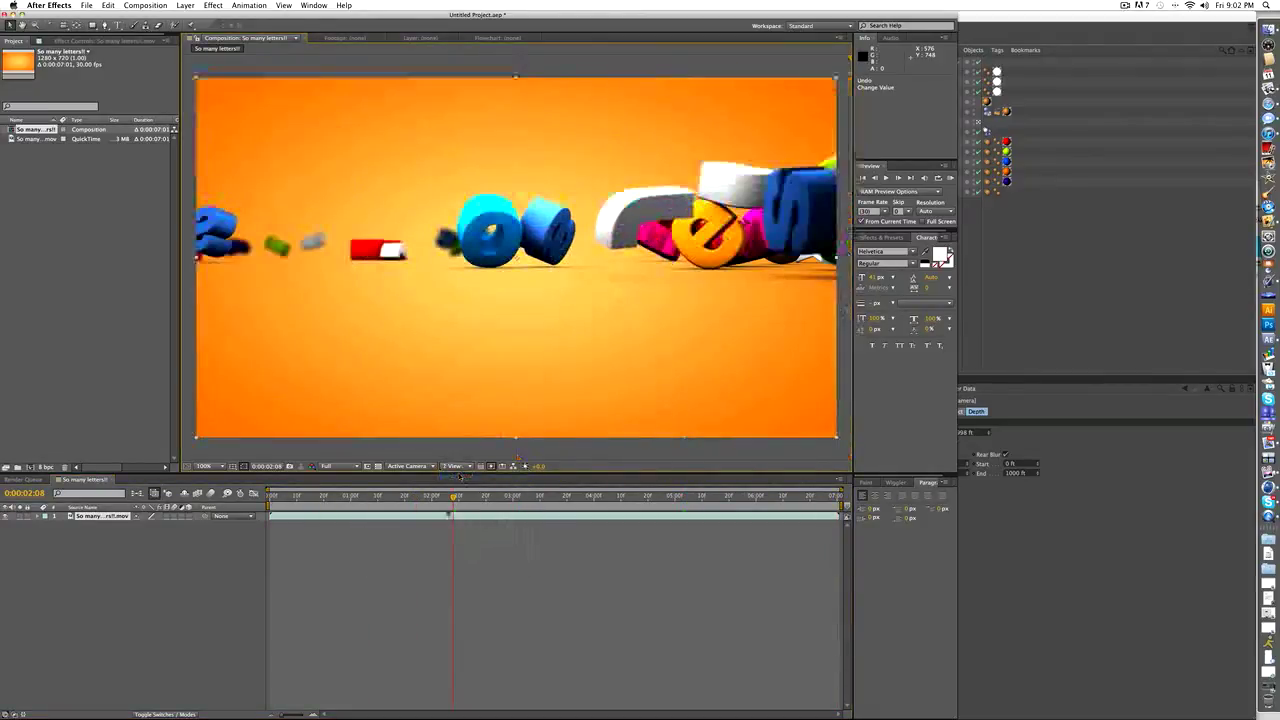
pyautogui.moveTo(453, 497); pyautogui.dragTo(340, 497)
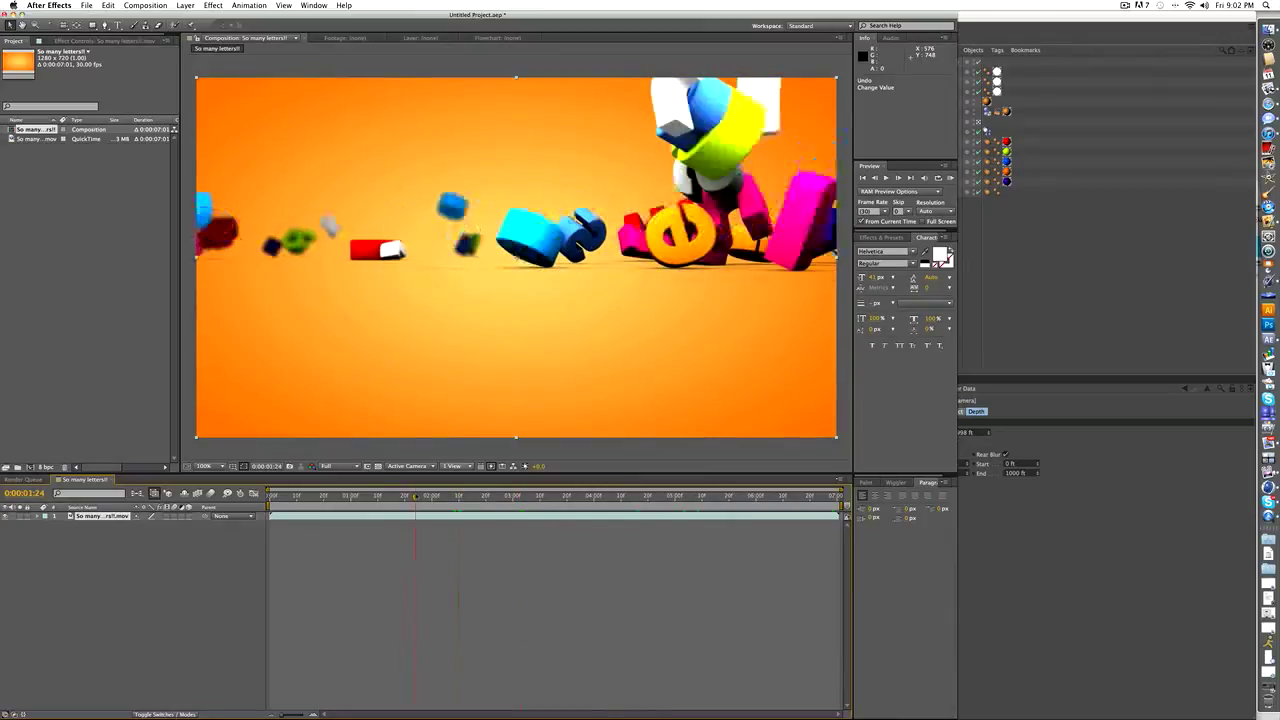
pyautogui.moveTo(713, 19); pyautogui.dragTo(773, 289)
pyautogui.moveTo(455, 288); pyautogui.dragTo(394, 4)
# Apply the Curves color correction effect to the So many letters!!.mov layer
pyautogui.click(319, 514)
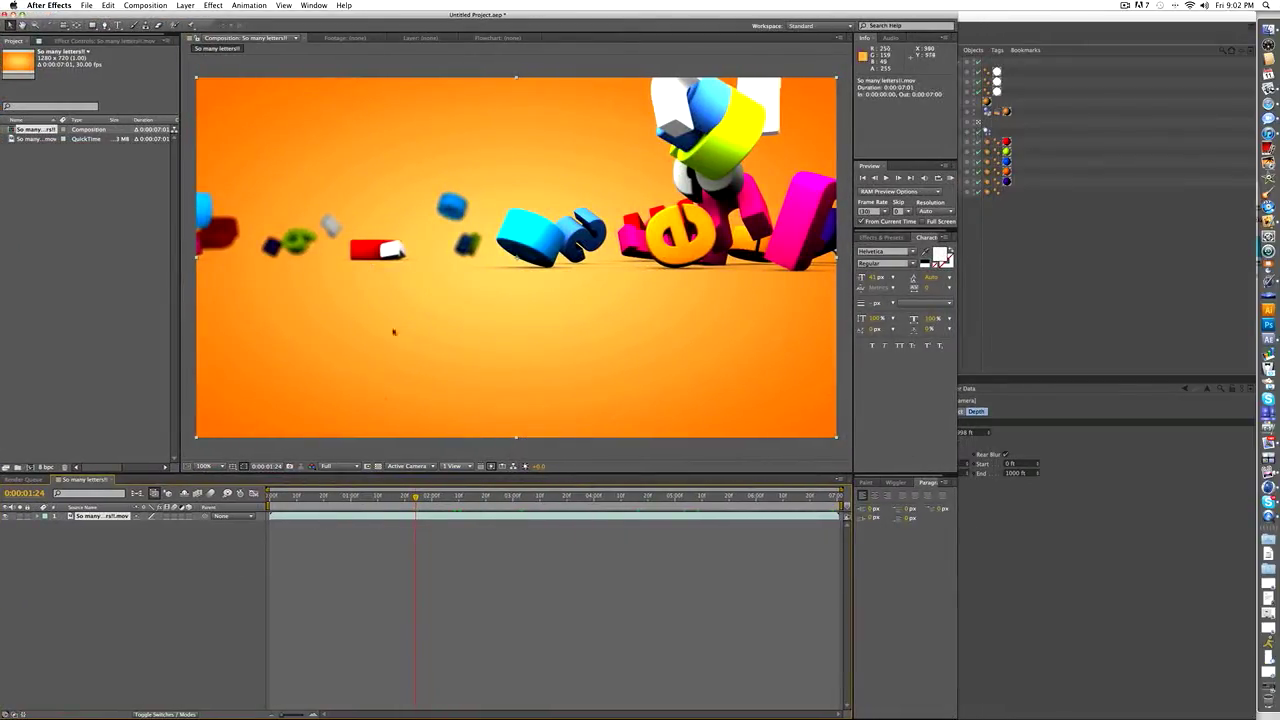
pyautogui.click(213, 5)
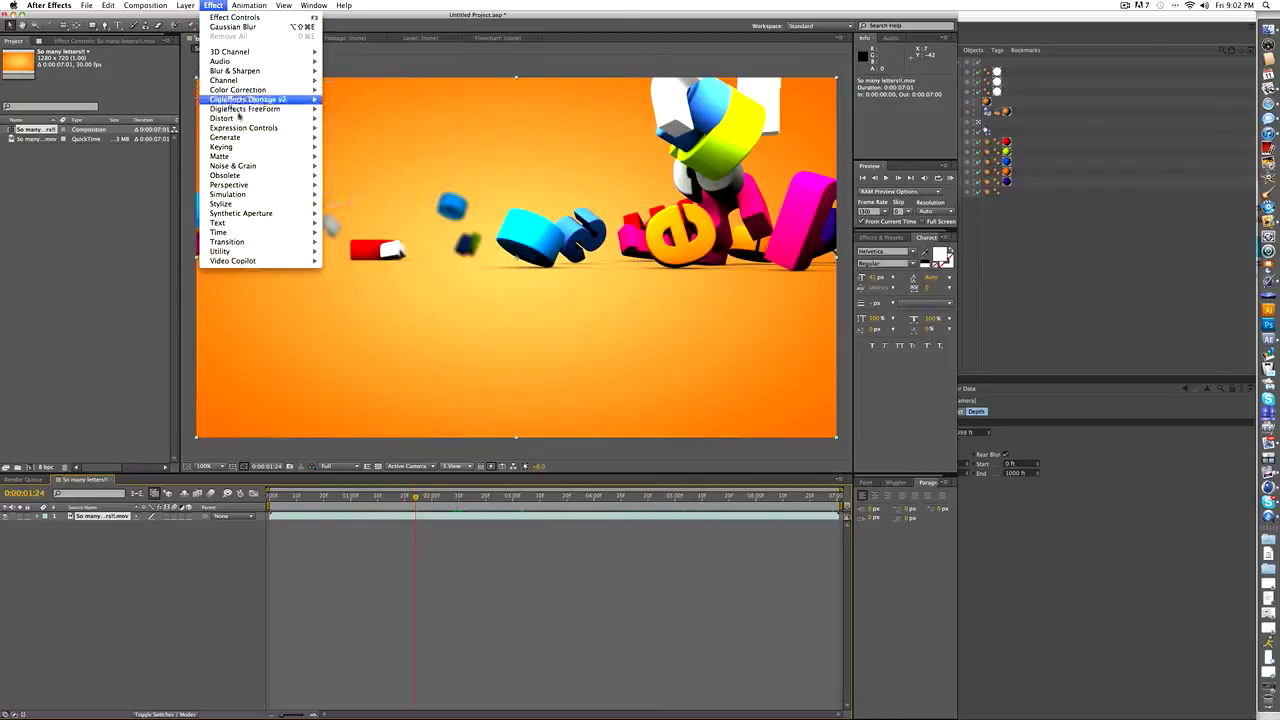
pyautogui.moveTo(229, 91)
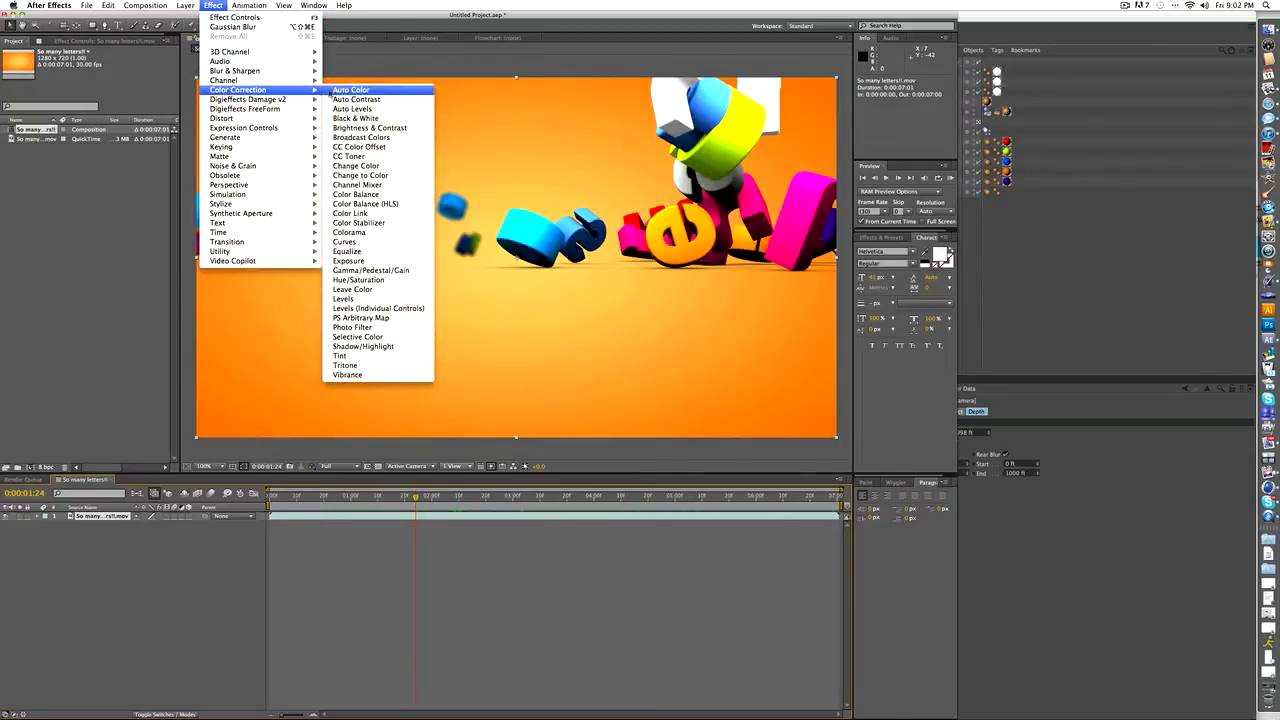
pyautogui.click(344, 241)
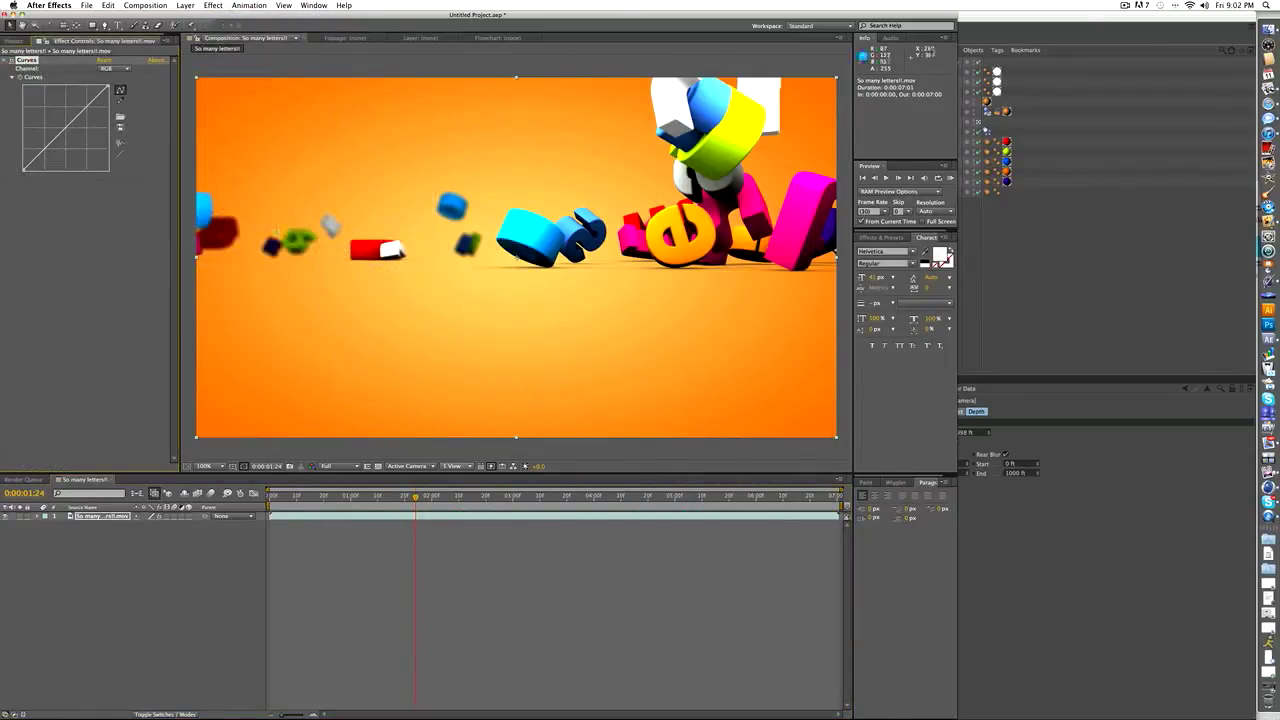
# In the Curves effect's Blue channel, lower the highlight endpoint and raise the shadow endpoint
pyautogui.click(122, 69)
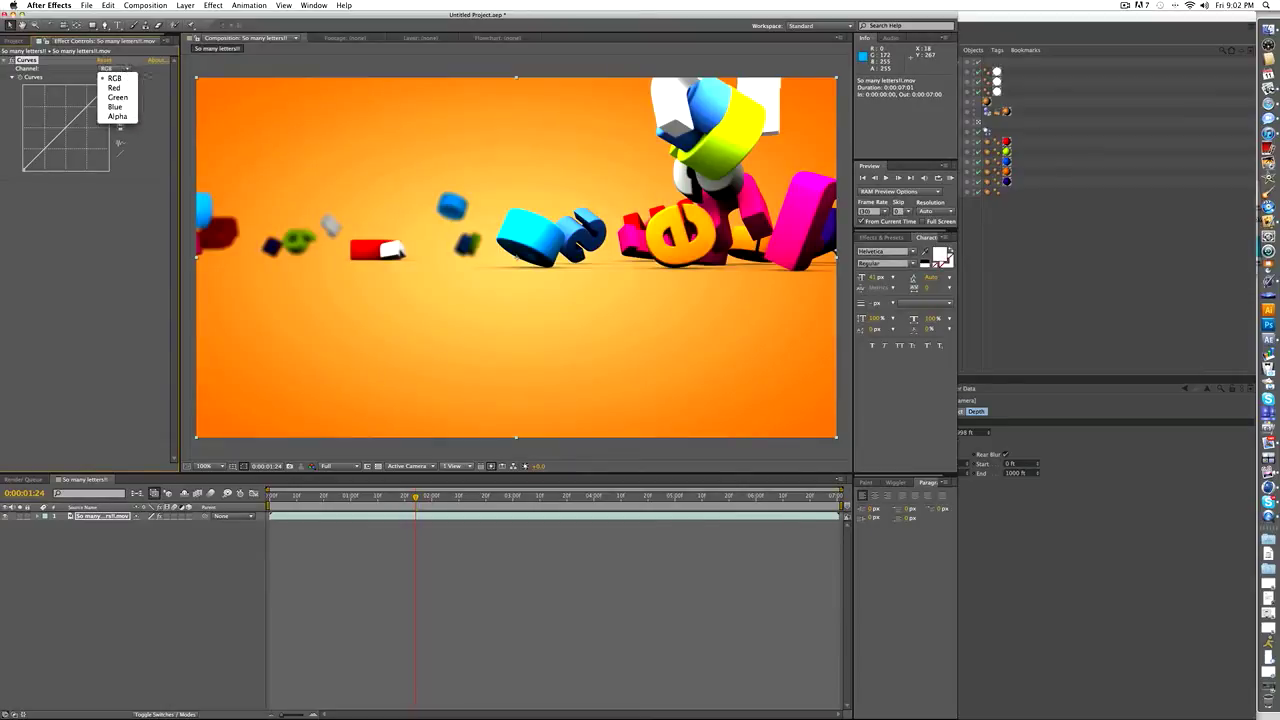
pyautogui.click(145, 76)
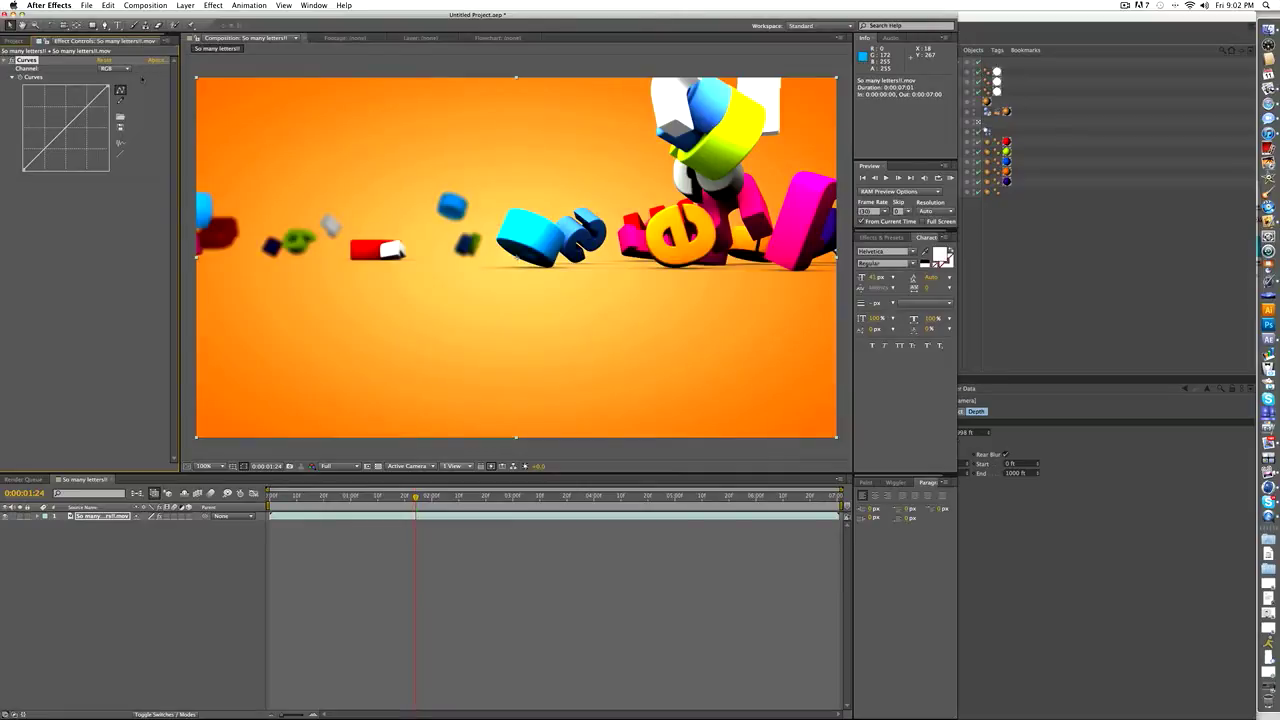
pyautogui.click(120, 68)
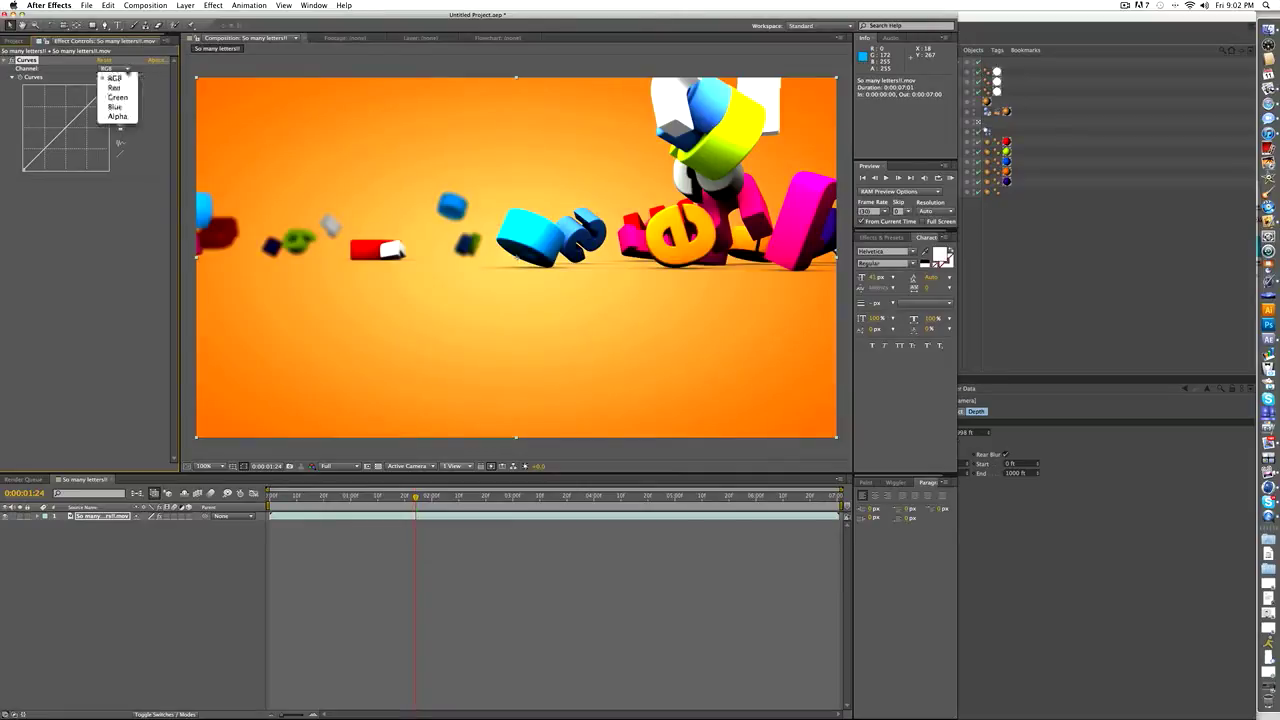
pyautogui.click(114, 78)
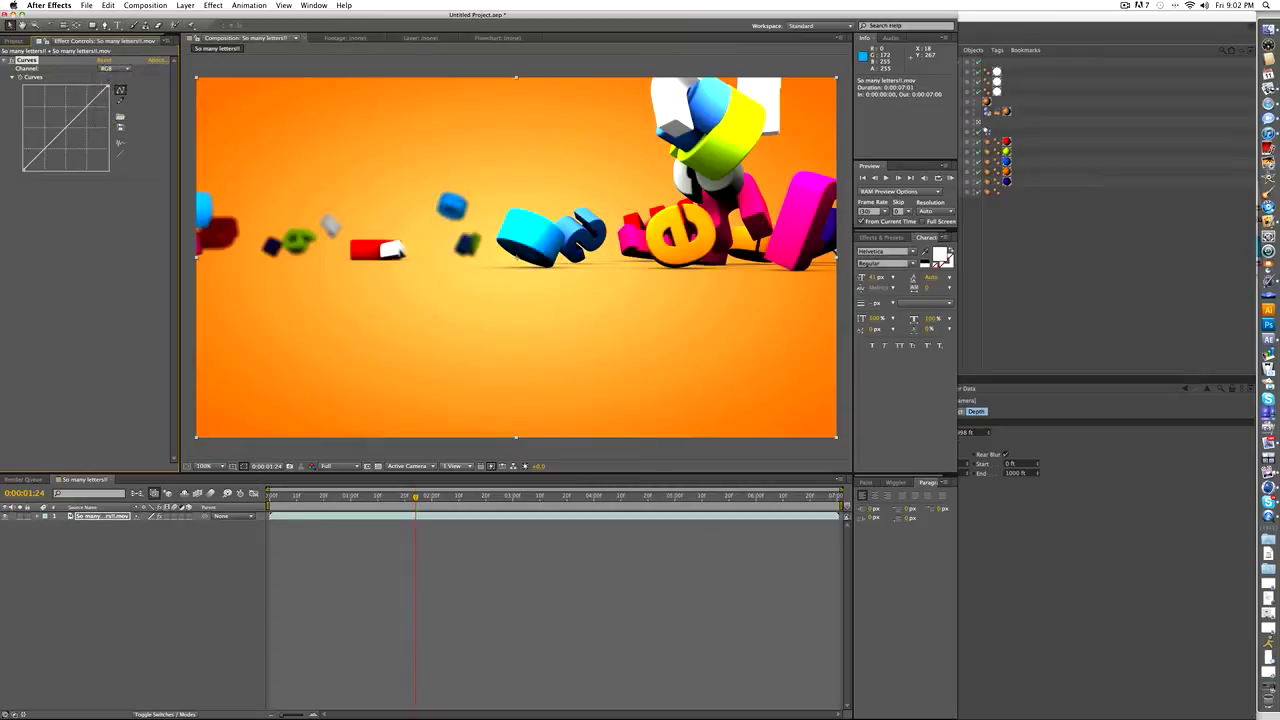
pyautogui.click(118, 68)
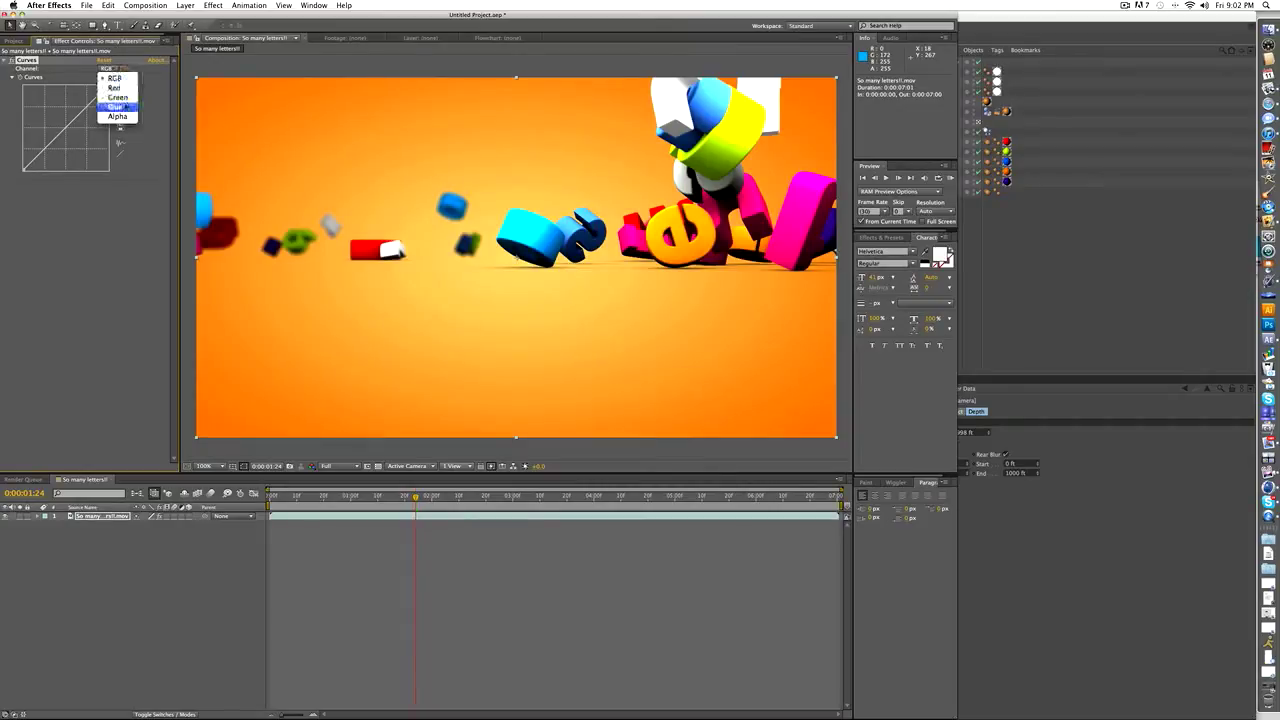
pyautogui.click(118, 106)
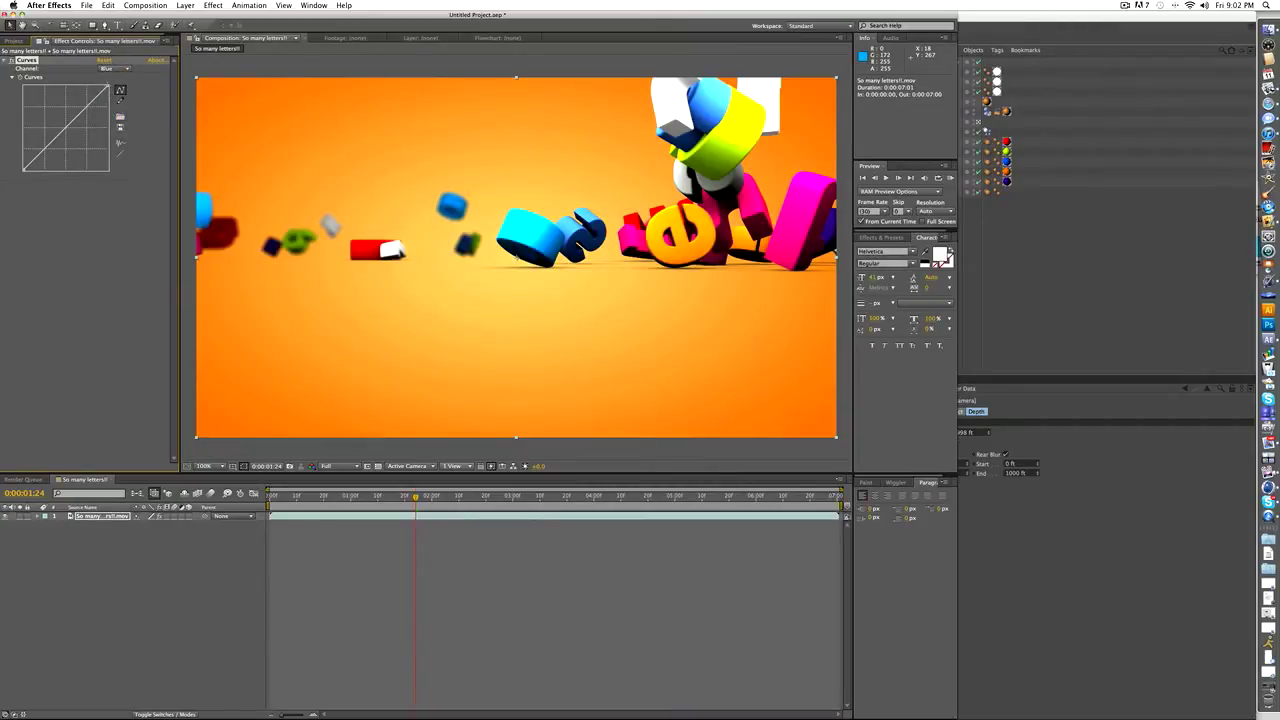
pyautogui.moveTo(108, 87); pyautogui.dragTo(110, 106)
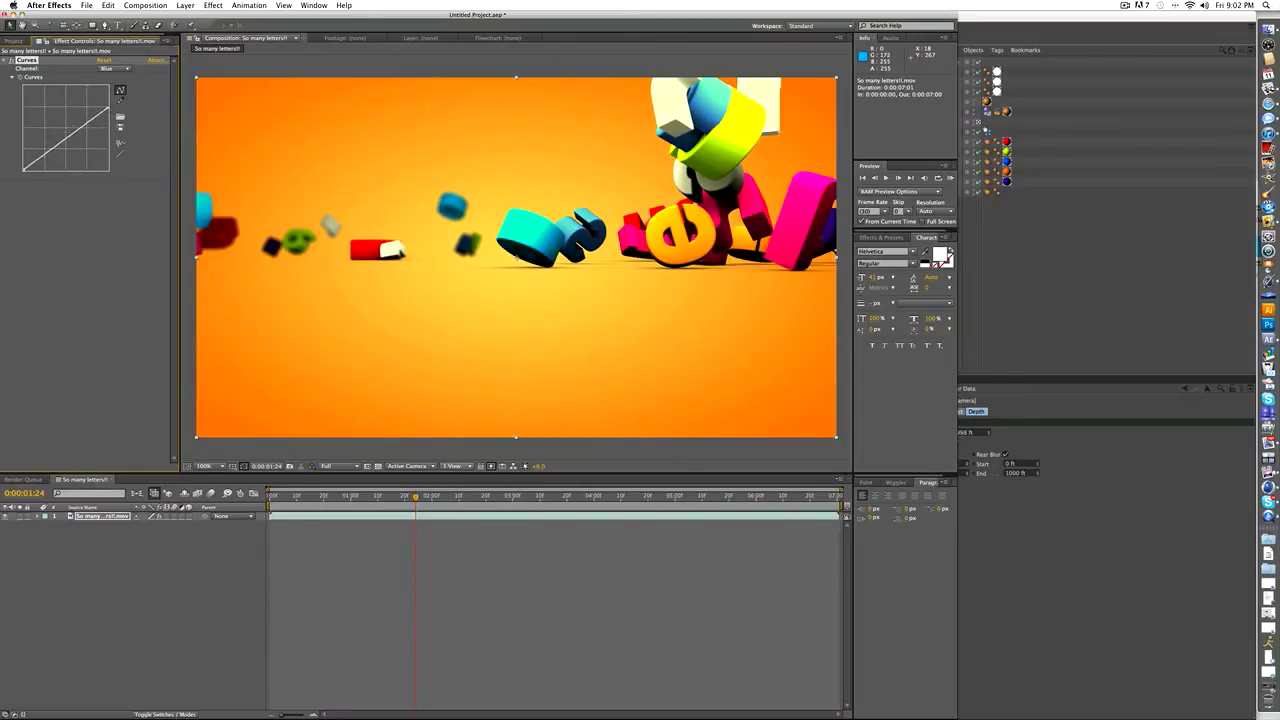
pyautogui.moveTo(23, 169); pyautogui.dragTo(22, 155)
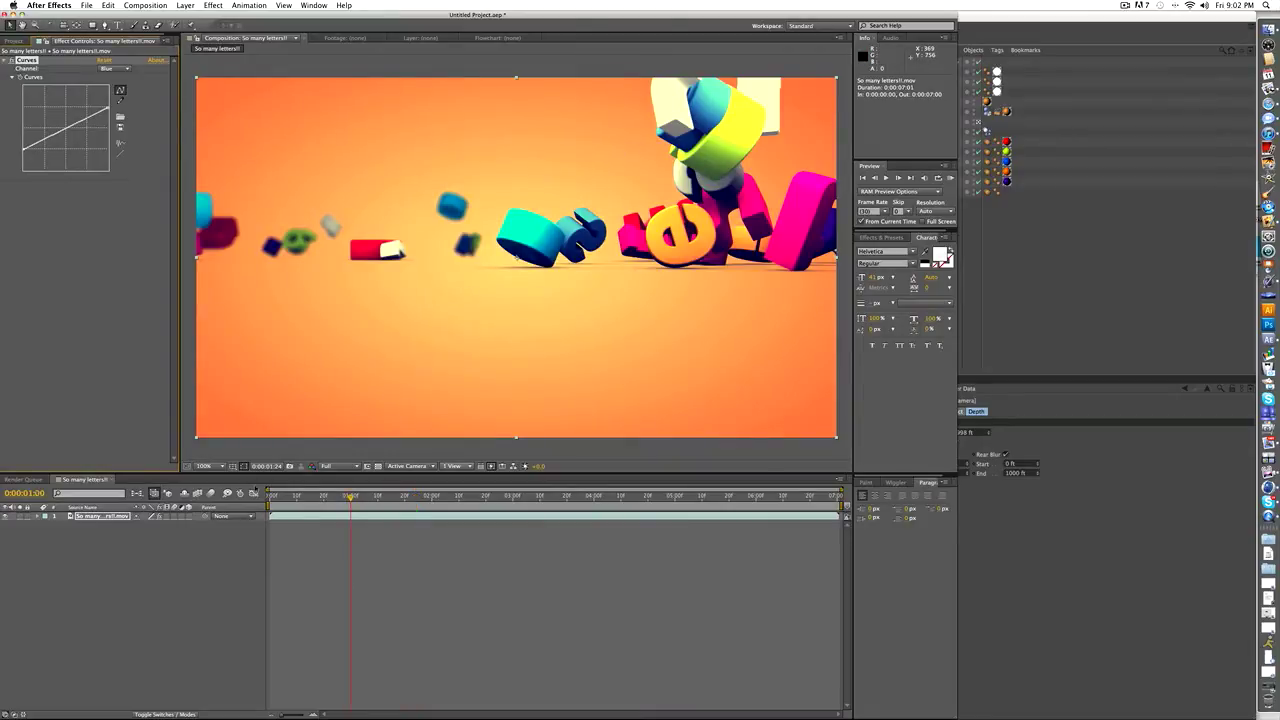
# Move the current time to 0:00:06:15 and bend the midpoint of the Curves effect's Green channel slightly upward
pyautogui.moveTo(350, 495); pyautogui.dragTo(733, 497)
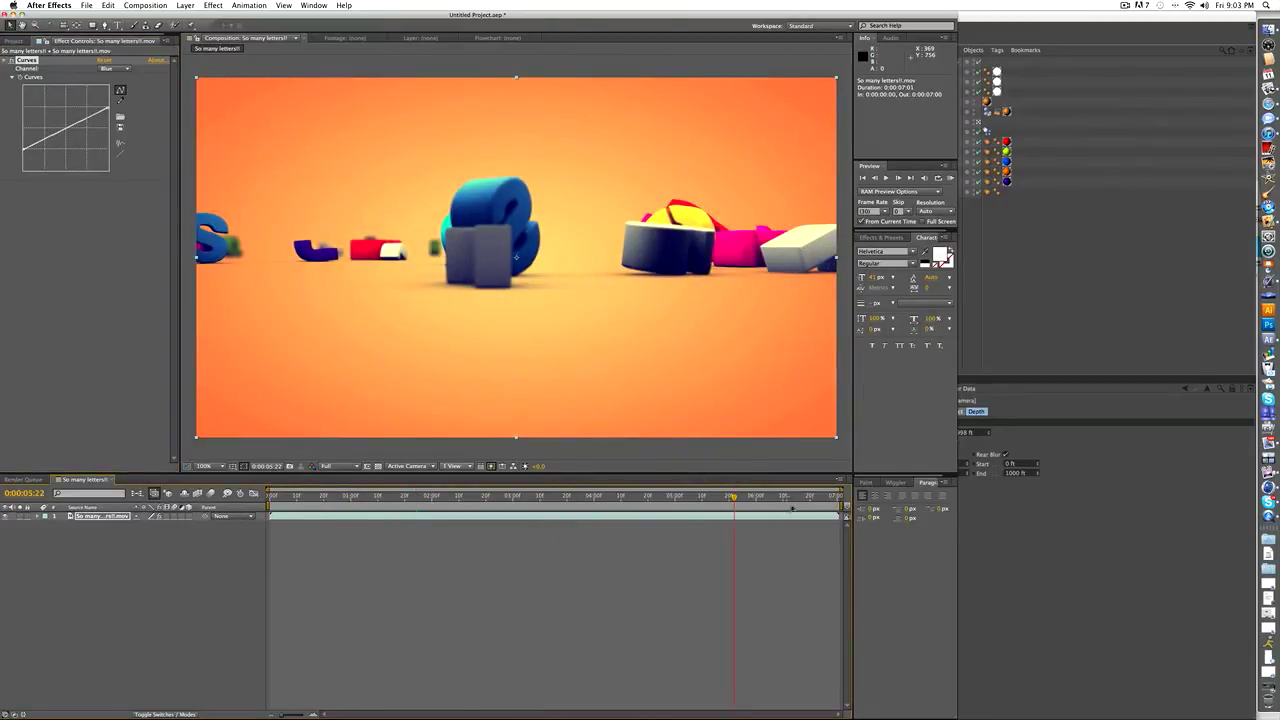
pyautogui.click(796, 496)
pyautogui.click(113, 69)
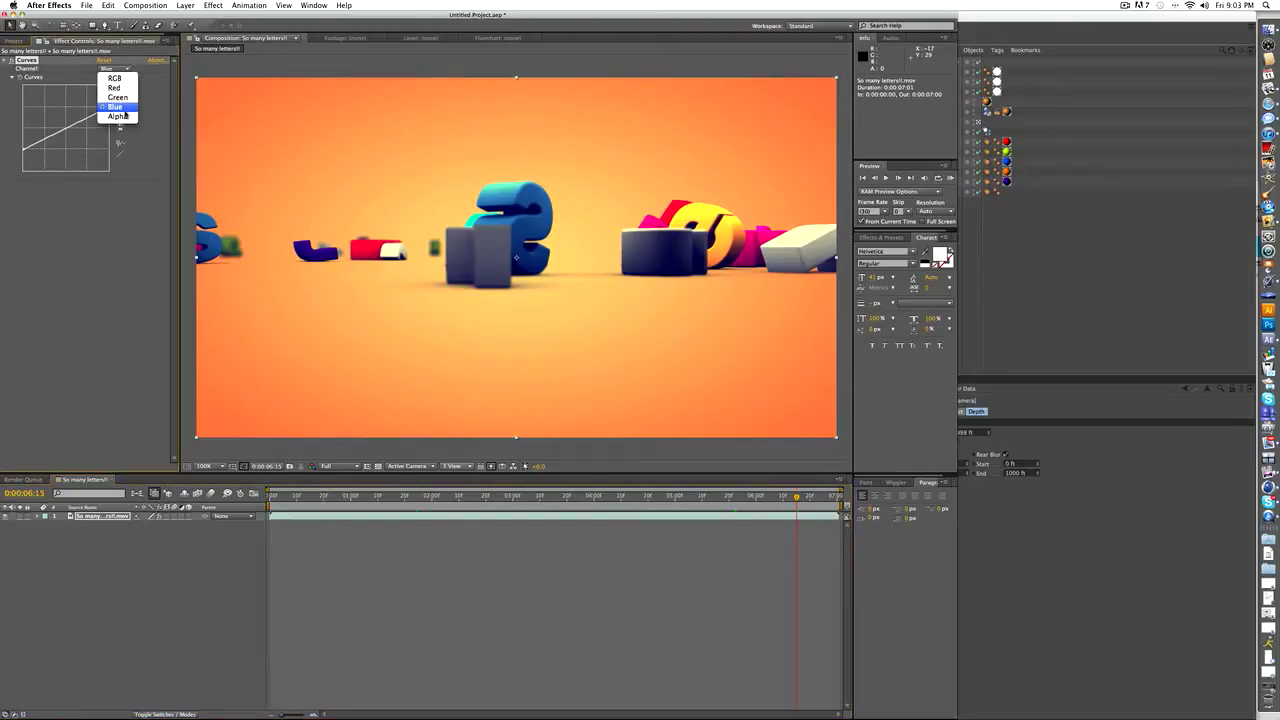
pyautogui.click(115, 99)
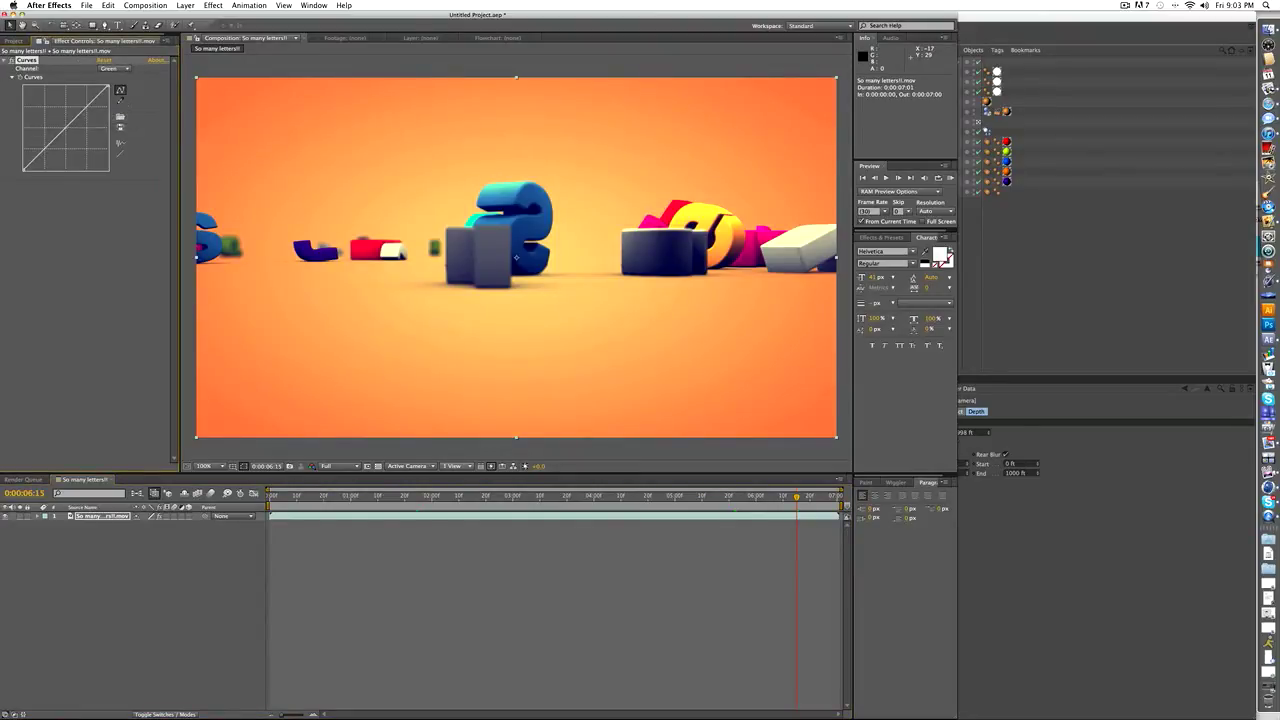
pyautogui.moveTo(66, 128)
pyautogui.mouseDown()
pyautogui.moveTo(60, 110)
pyautogui.moveTo(84, 150)
pyautogui.moveTo(56, 108)
pyautogui.moveTo(88, 135)
pyautogui.moveTo(62, 125)
pyautogui.mouseUp()
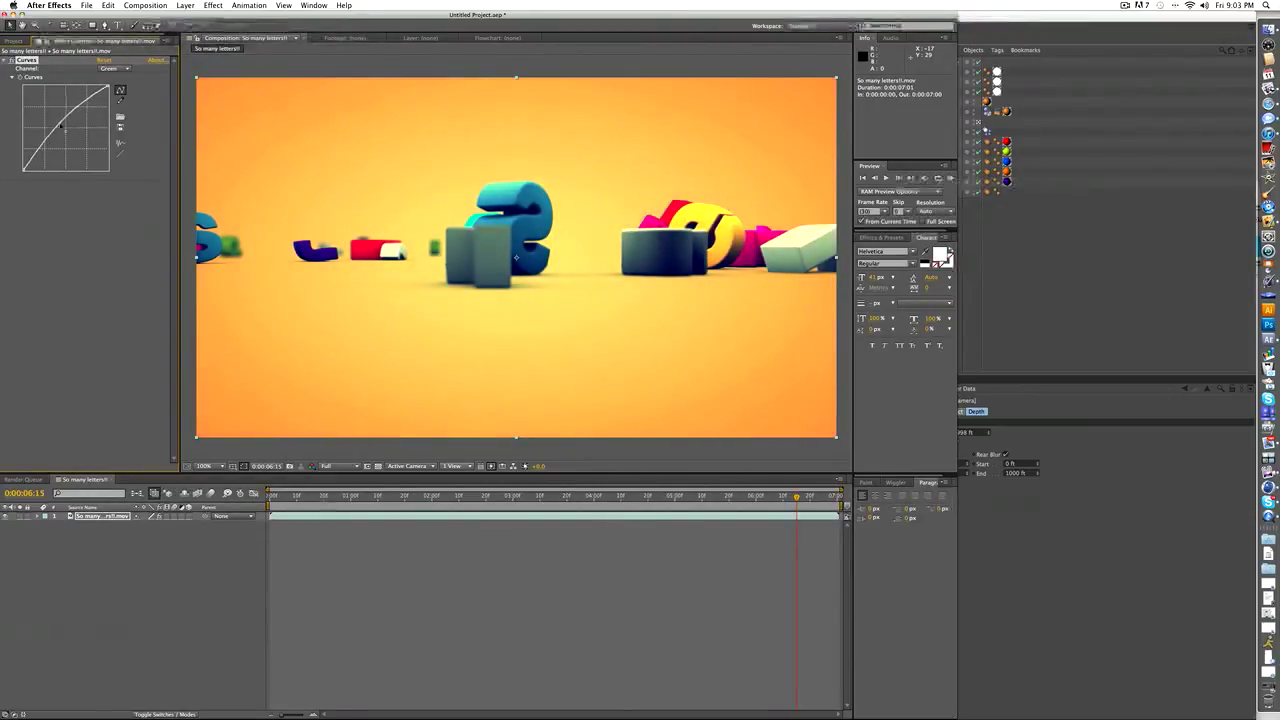
# In the Curves effect's Red channel, lower the highlight endpoint slightly and raise the shadow endpoint slightly
pyautogui.click(113, 68)
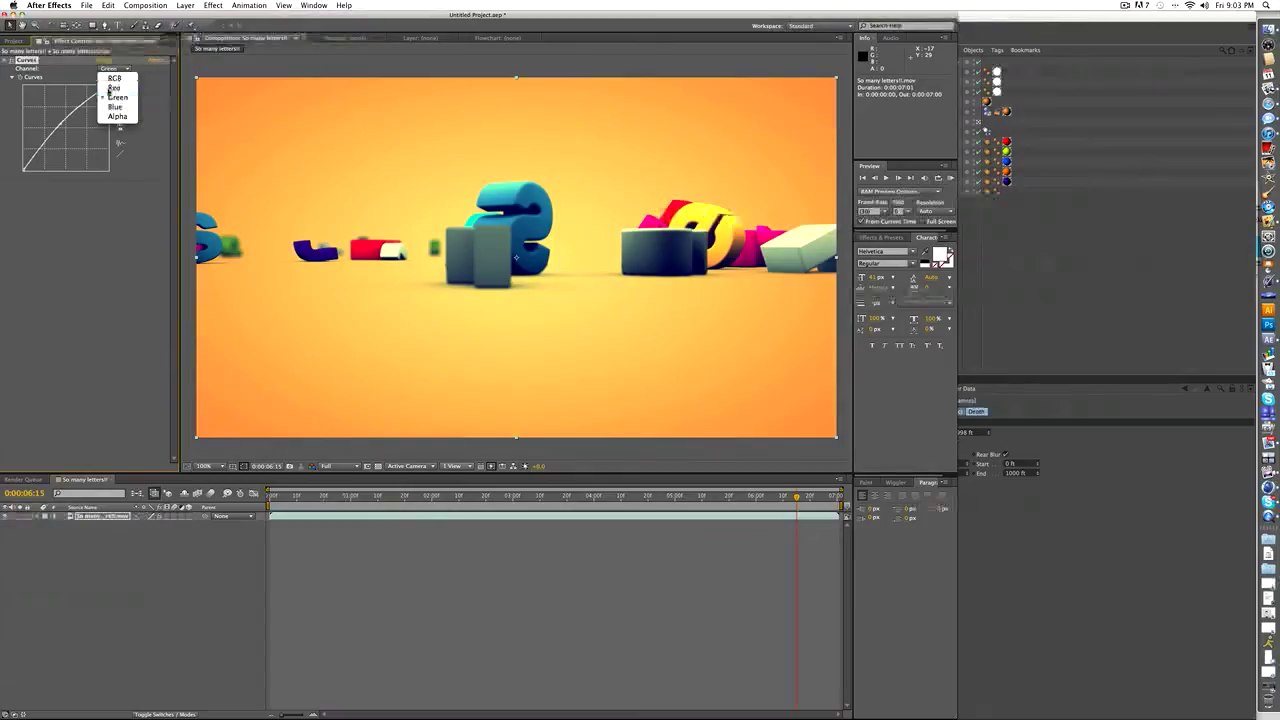
pyautogui.click(112, 88)
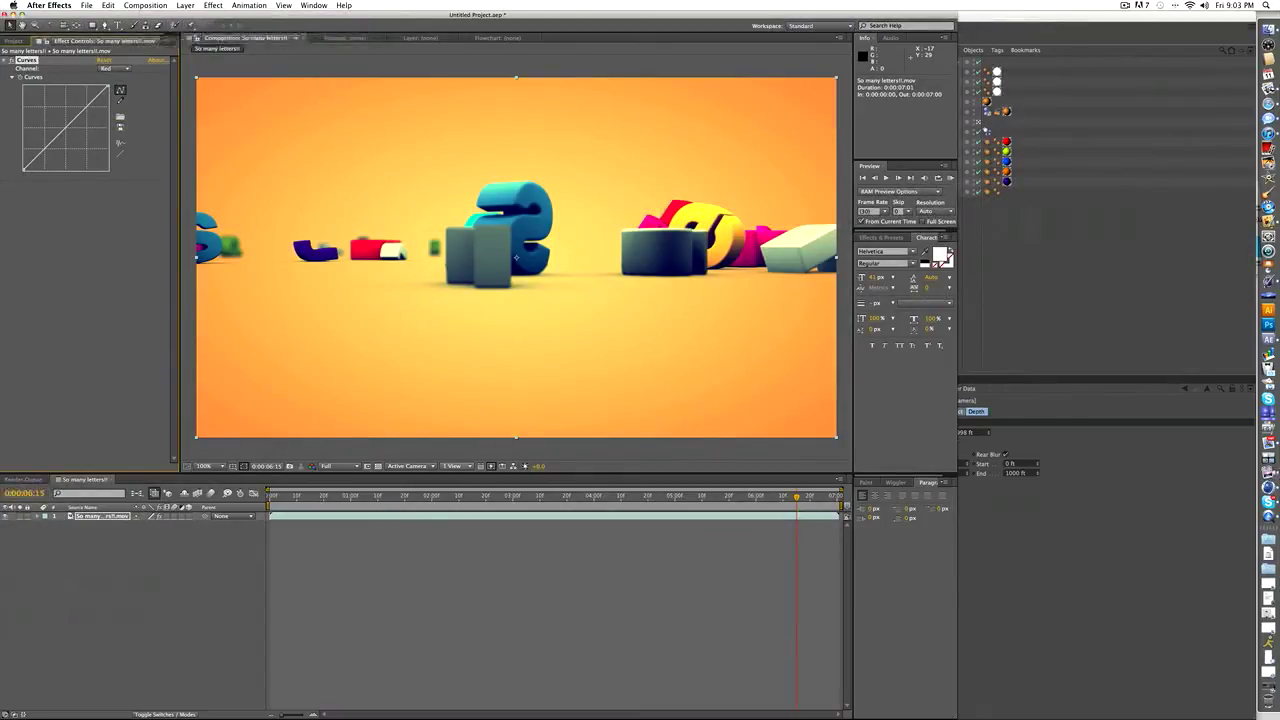
pyautogui.moveTo(108, 87); pyautogui.dragTo(108, 96)
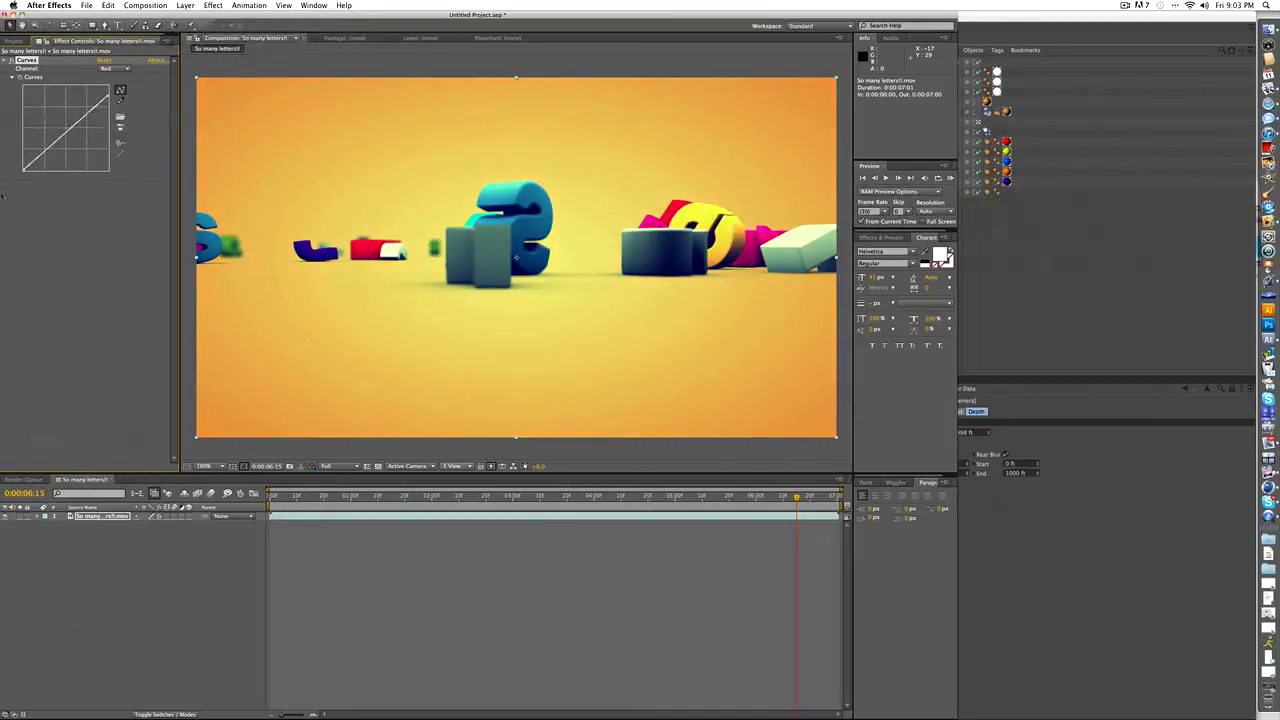
pyautogui.moveTo(22, 170); pyautogui.dragTo(21, 165)
# Scrub and play through the composition to review the color-graded footage
pyautogui.moveTo(278, 497); pyautogui.dragTo(393, 486)
pyautogui.press('space')
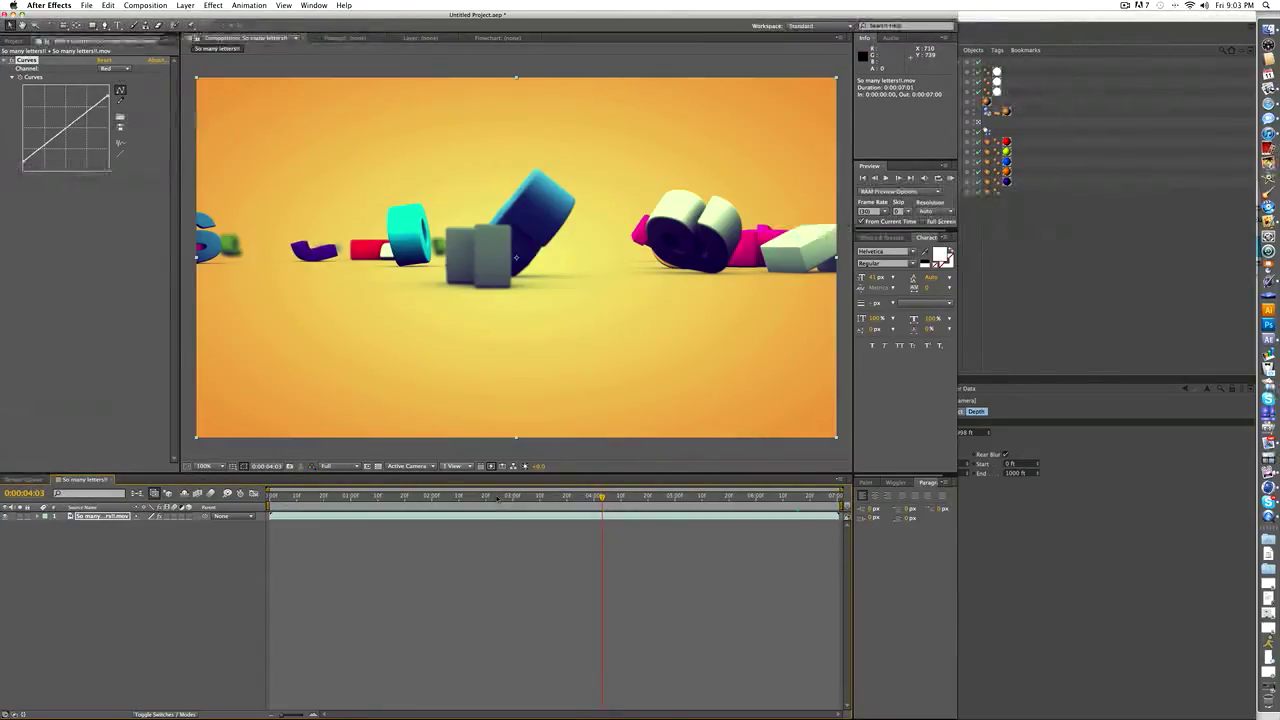
pyautogui.moveTo(602, 497); pyautogui.dragTo(388, 497)
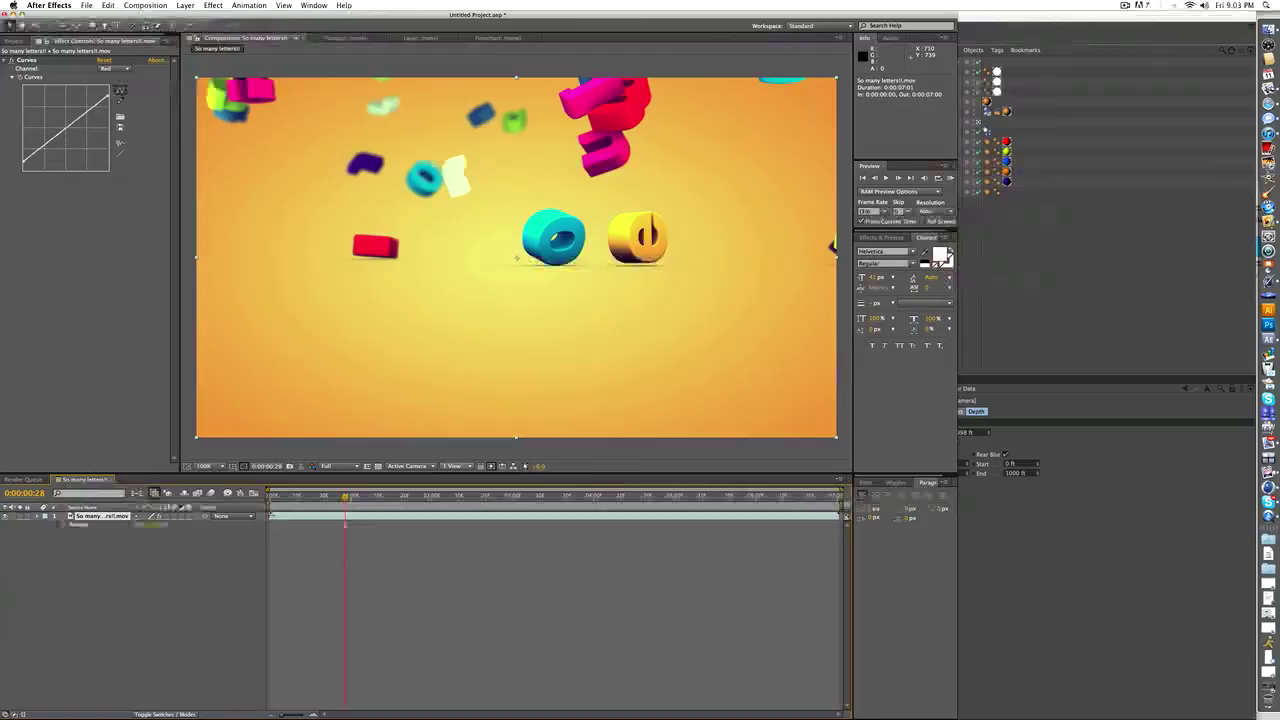
# Add Position keyframes to the footage layer at 0:00:00:00 and 0:00:07:00, and select both keyframes
pyautogui.press('p')
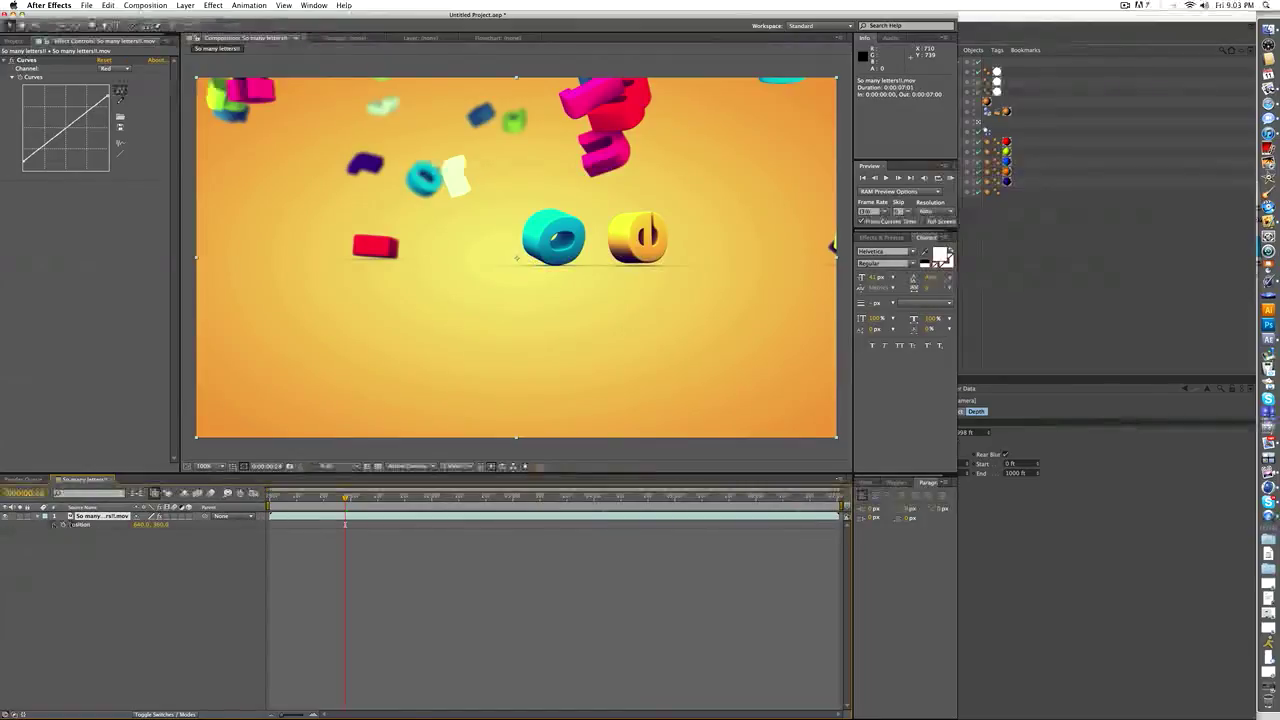
pyautogui.press('Home')
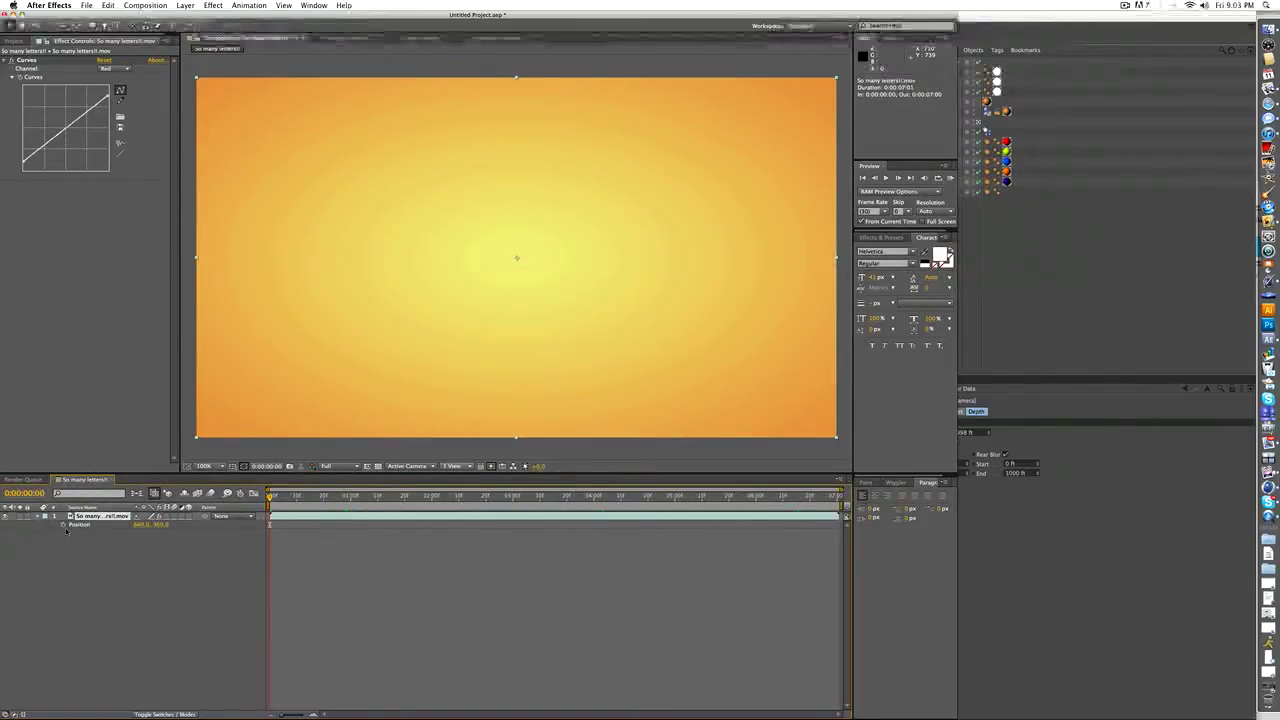
pyautogui.click(62, 525)
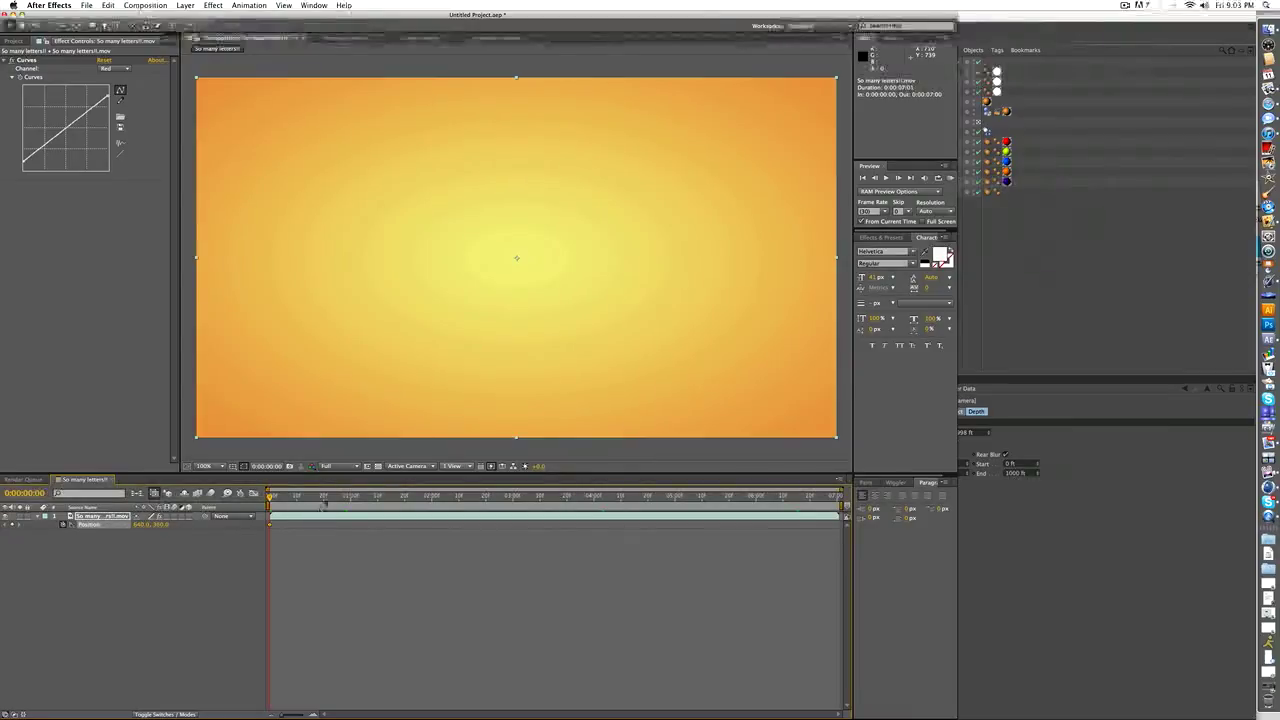
pyautogui.moveTo(323, 497); pyautogui.dragTo(931, 495)
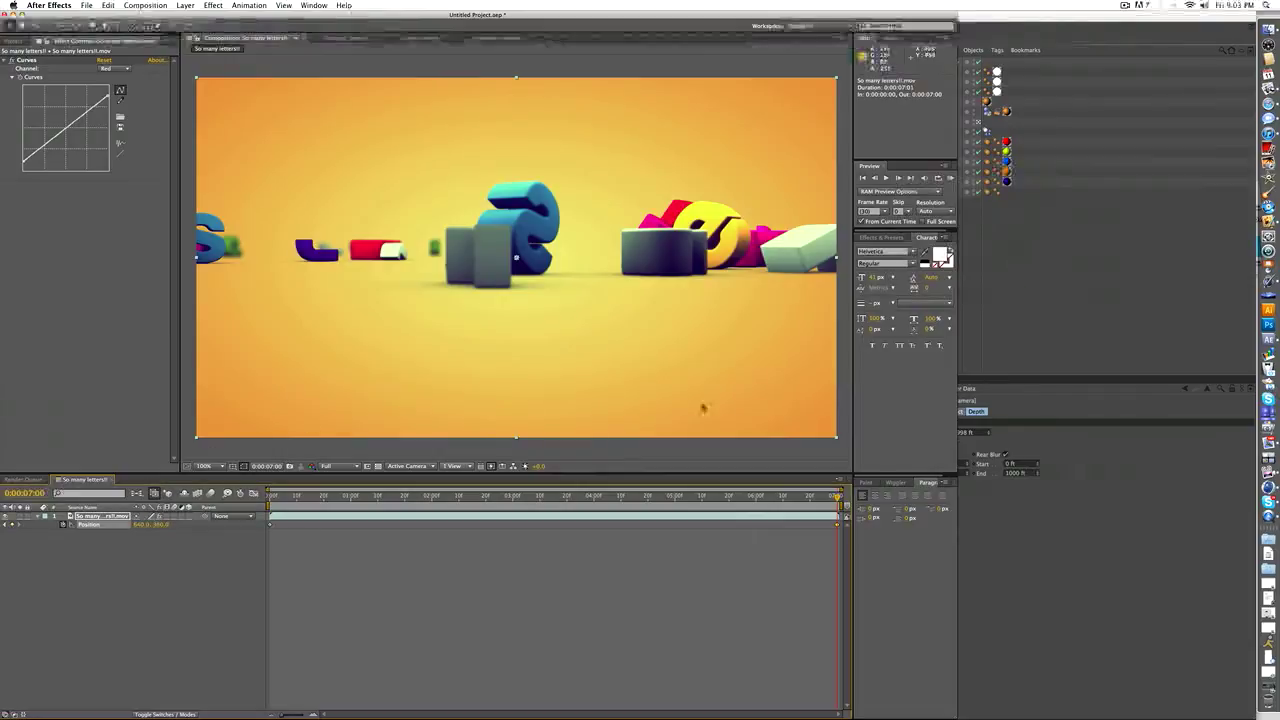
pyautogui.moveTo(840, 537); pyautogui.dragTo(268, 523)
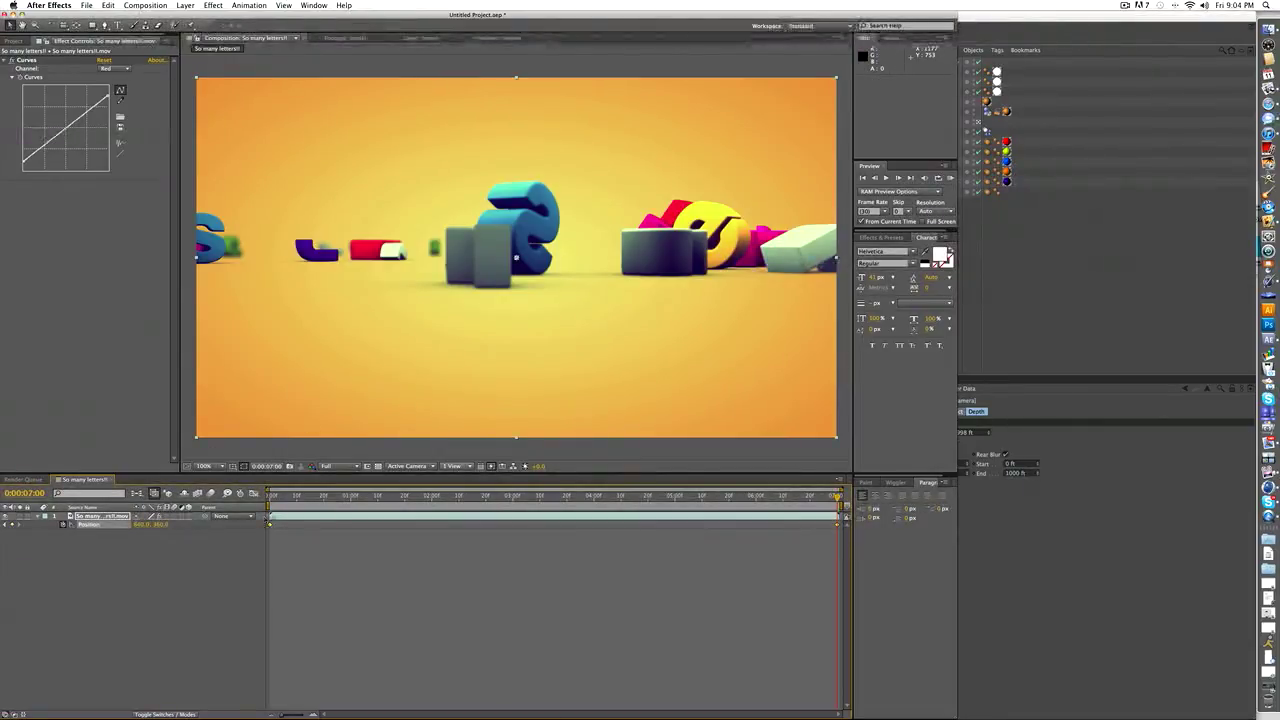
# Raise the Wiggler's frequency and magnitude and apply it to the footage layer's selected Position keyframes
pyautogui.click(313, 5)
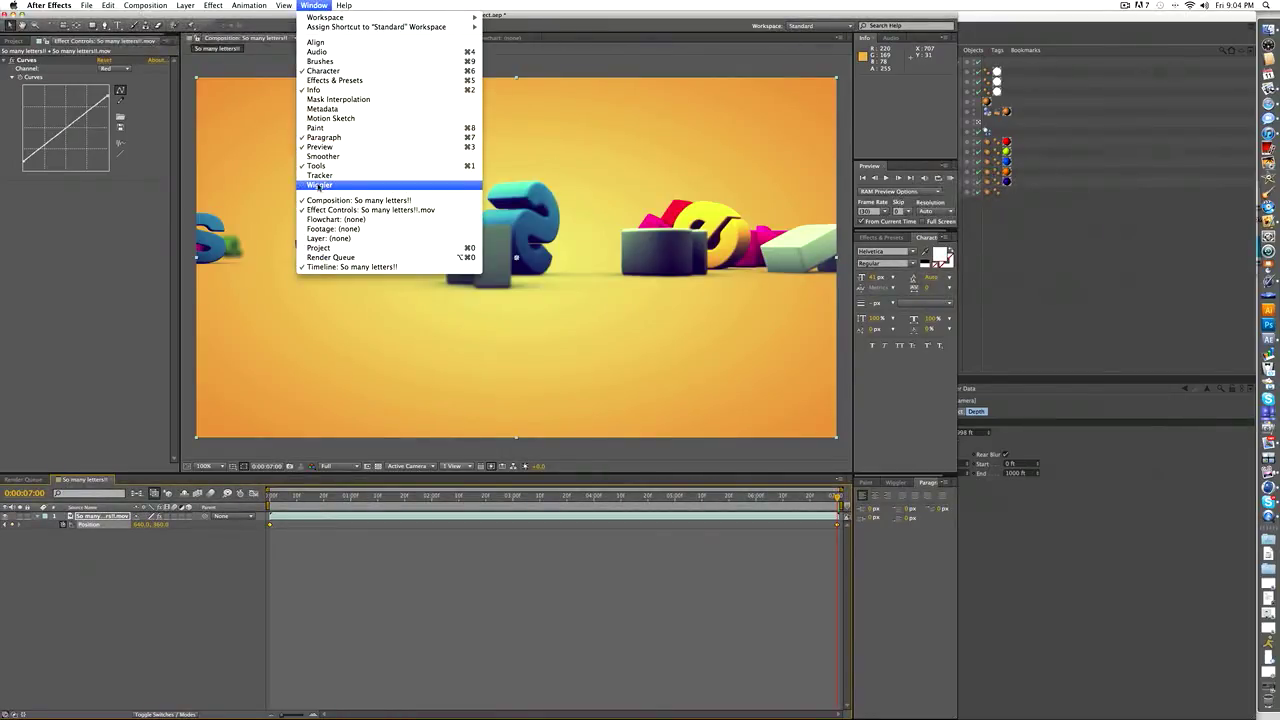
pyautogui.click(320, 185)
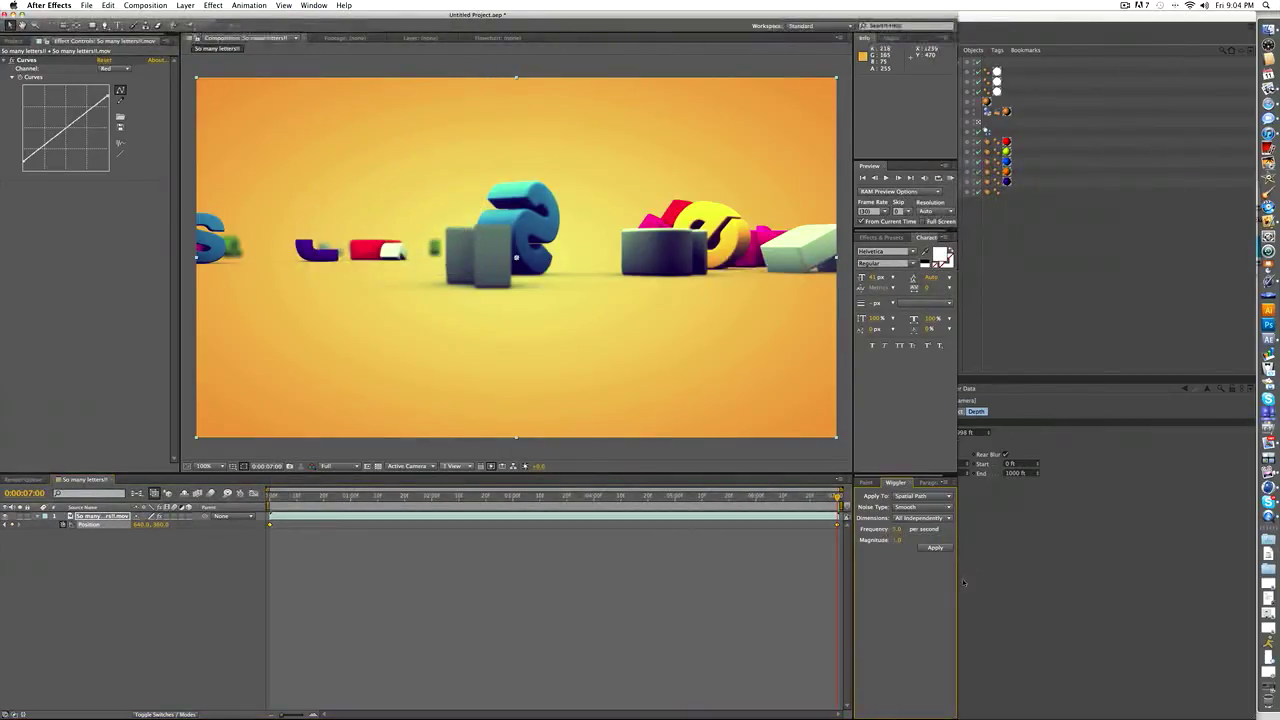
pyautogui.click(899, 540)
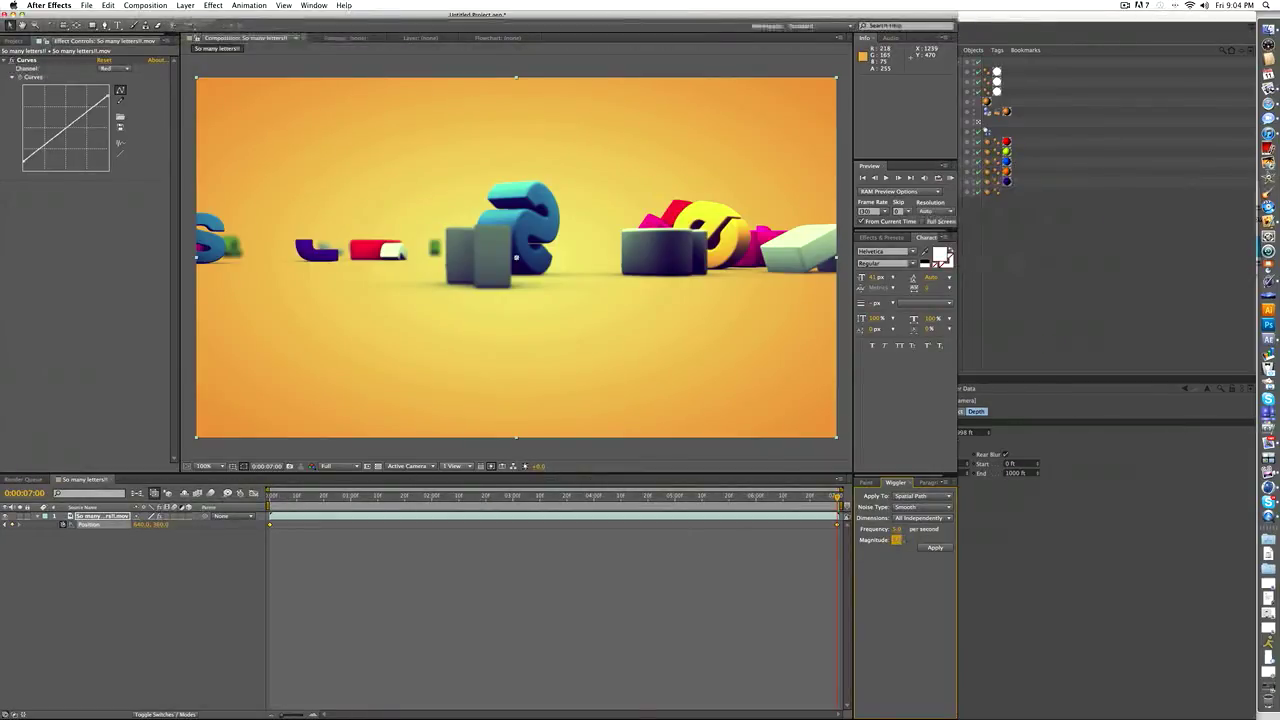
pyautogui.click(898, 532)
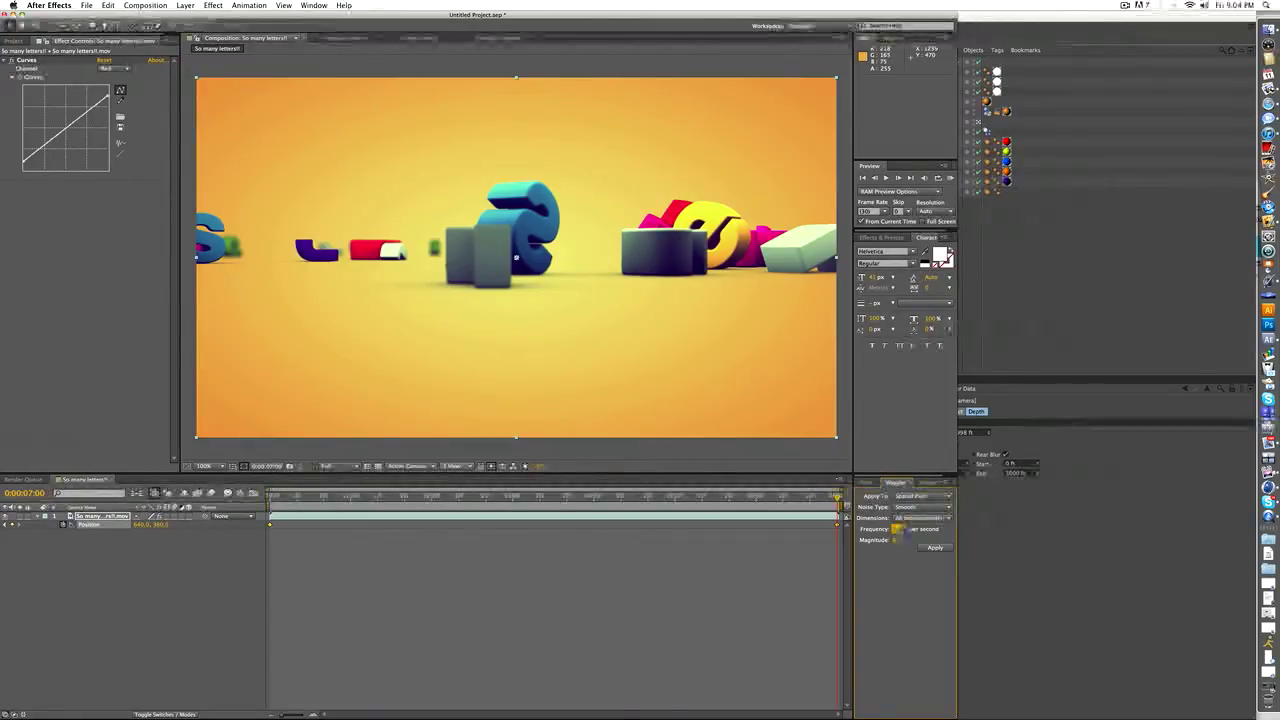
pyautogui.moveTo(772, 496); pyautogui.dragTo(670, 496)
pyautogui.click(933, 547)
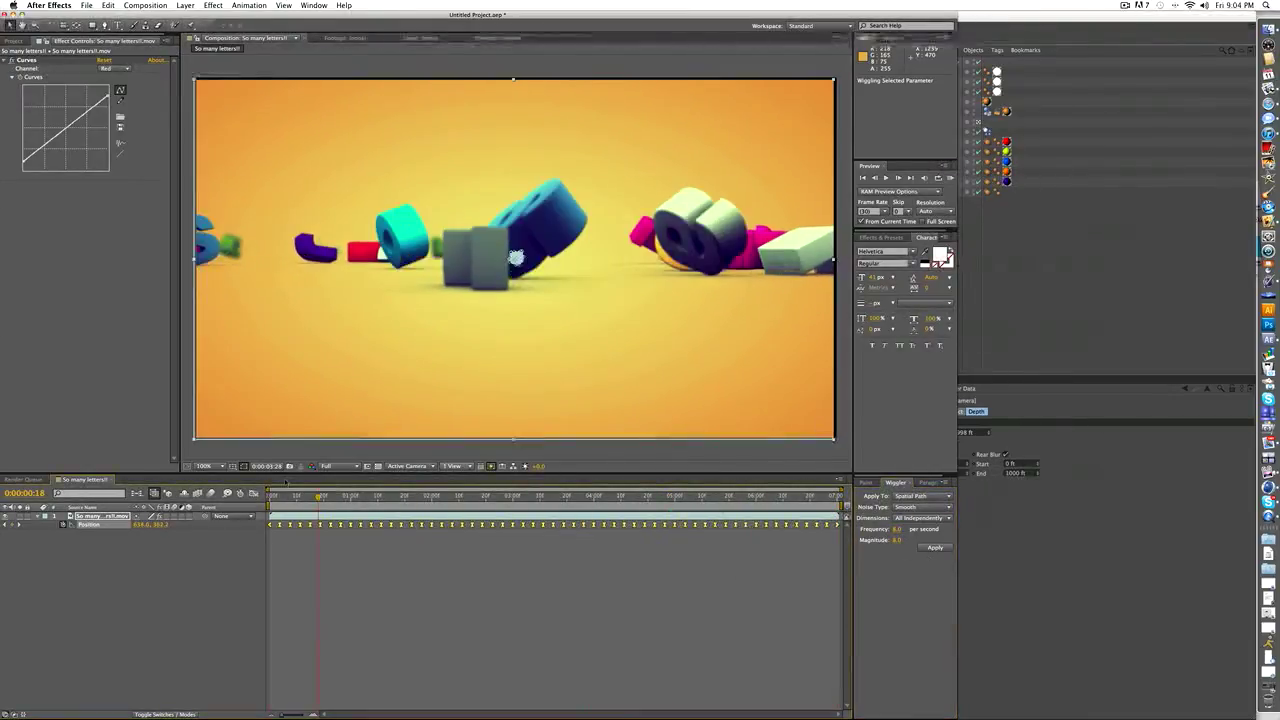
# Scrub through the composition from the start to review the wiggle motion
pyautogui.press('Home')
pyautogui.moveTo(323, 478); pyautogui.dragTo(533, 478)
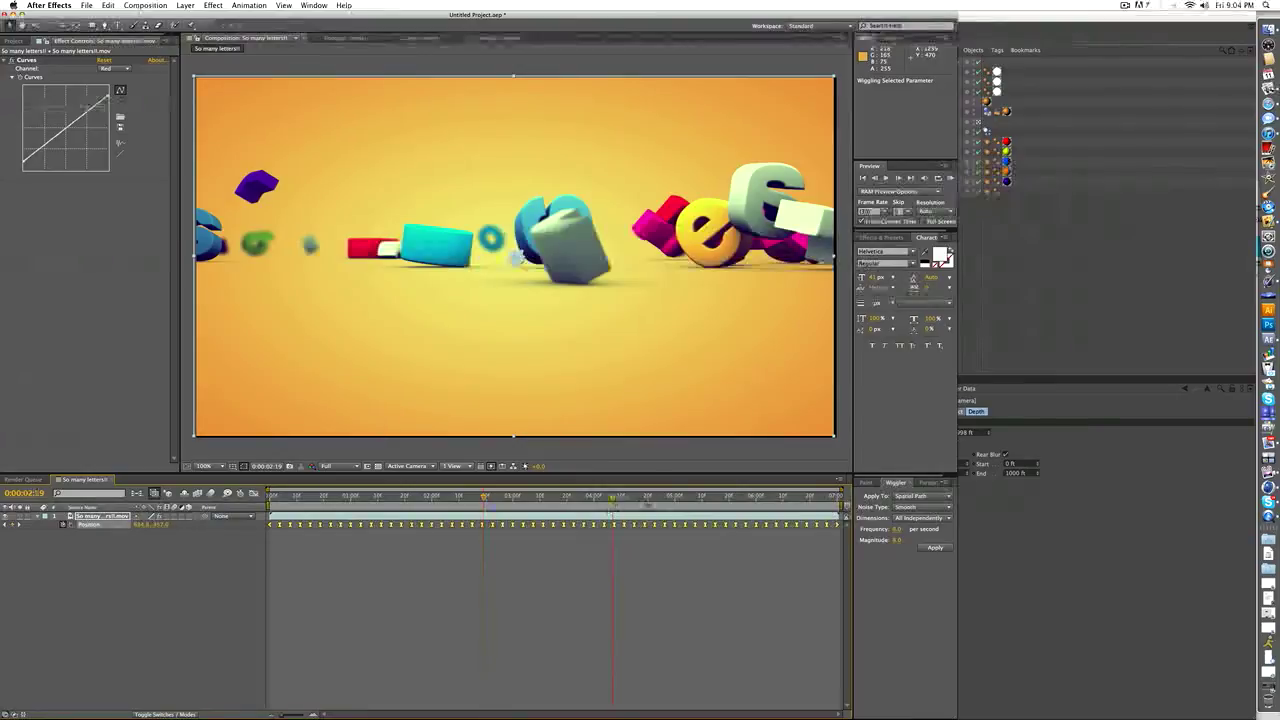
pyautogui.moveTo(612, 497); pyautogui.dragTo(672, 497)
# Set the Wiggler's frequency to 5 and magnitude to 6, and apply it again to the Position keyframes
pyautogui.click(896, 531)
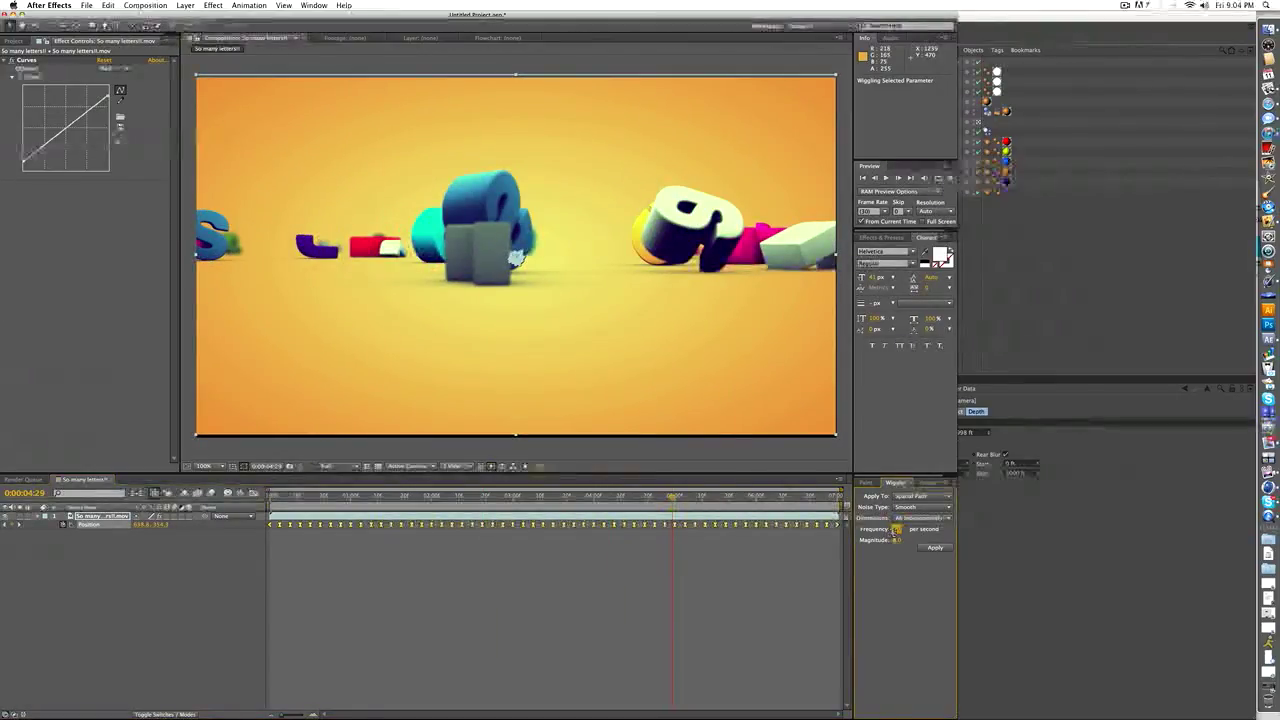
pyautogui.press('Tab')
pyautogui.write('6')
pyautogui.click(935, 547)
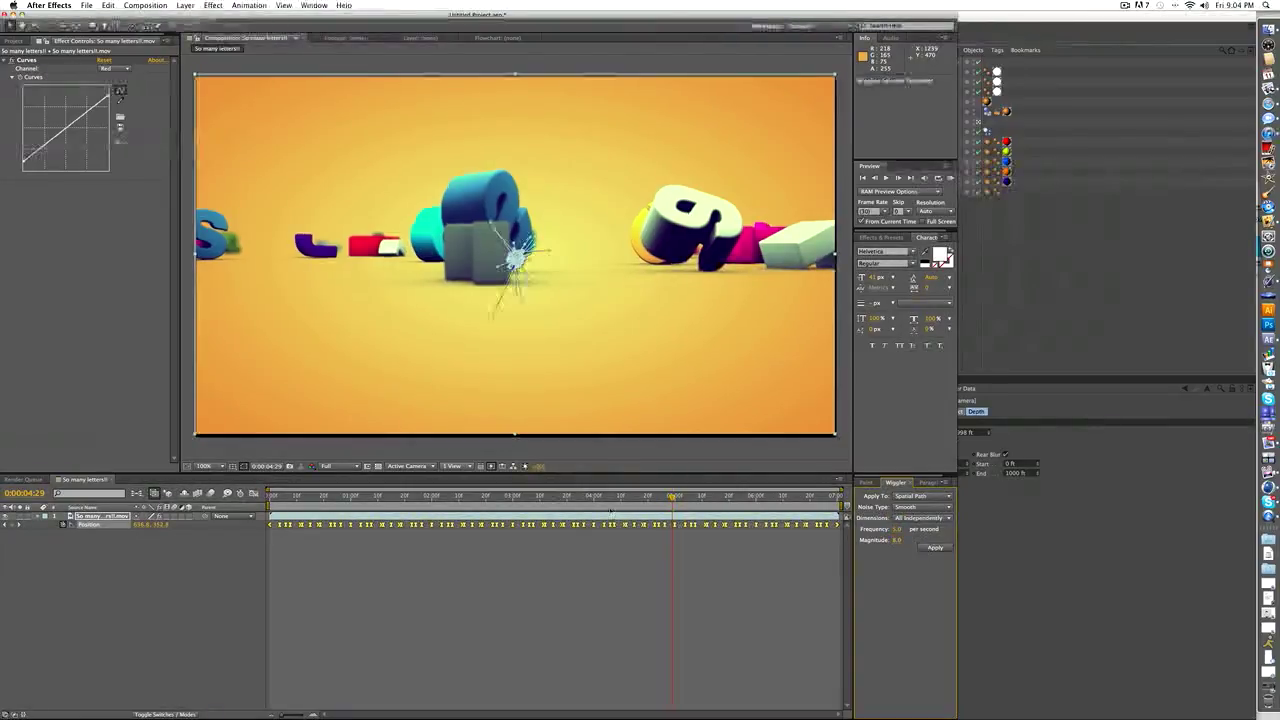
# Scrub through the timeline to check the stronger camera shake and inspect the footage's edges against the frame
pyautogui.moveTo(556, 499); pyautogui.dragTo(486, 498)
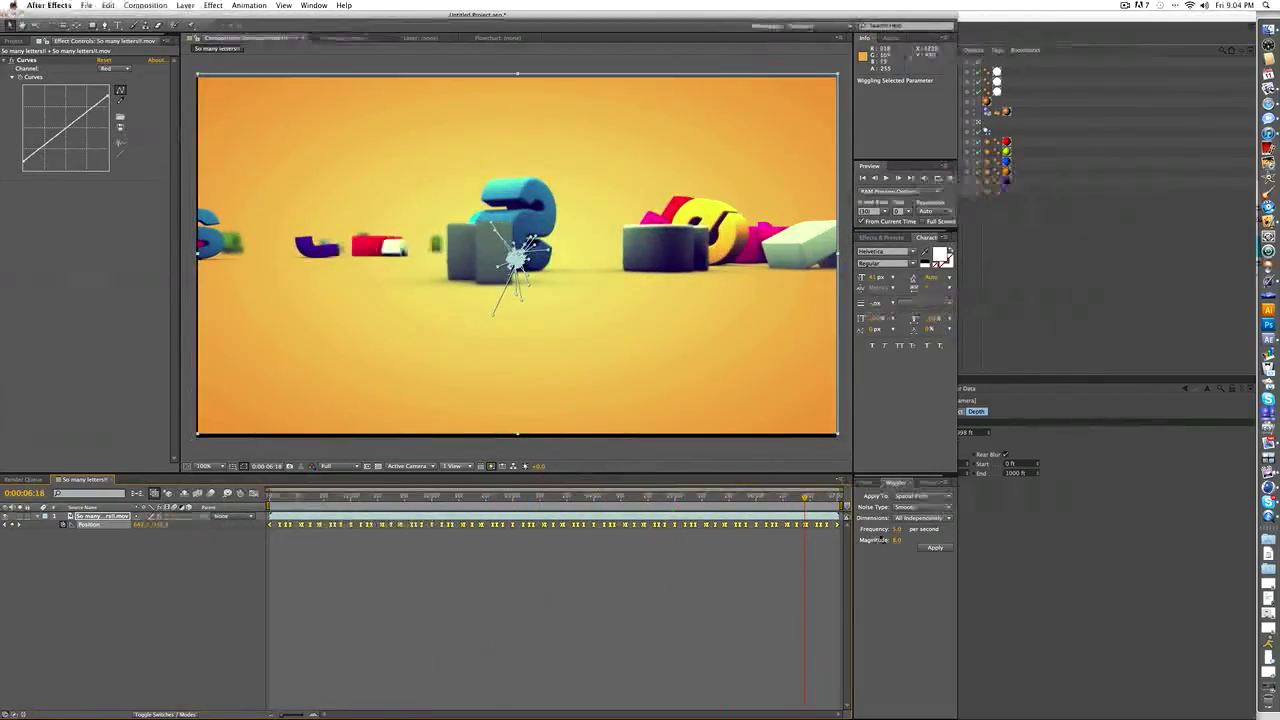
pyautogui.click(896, 541)
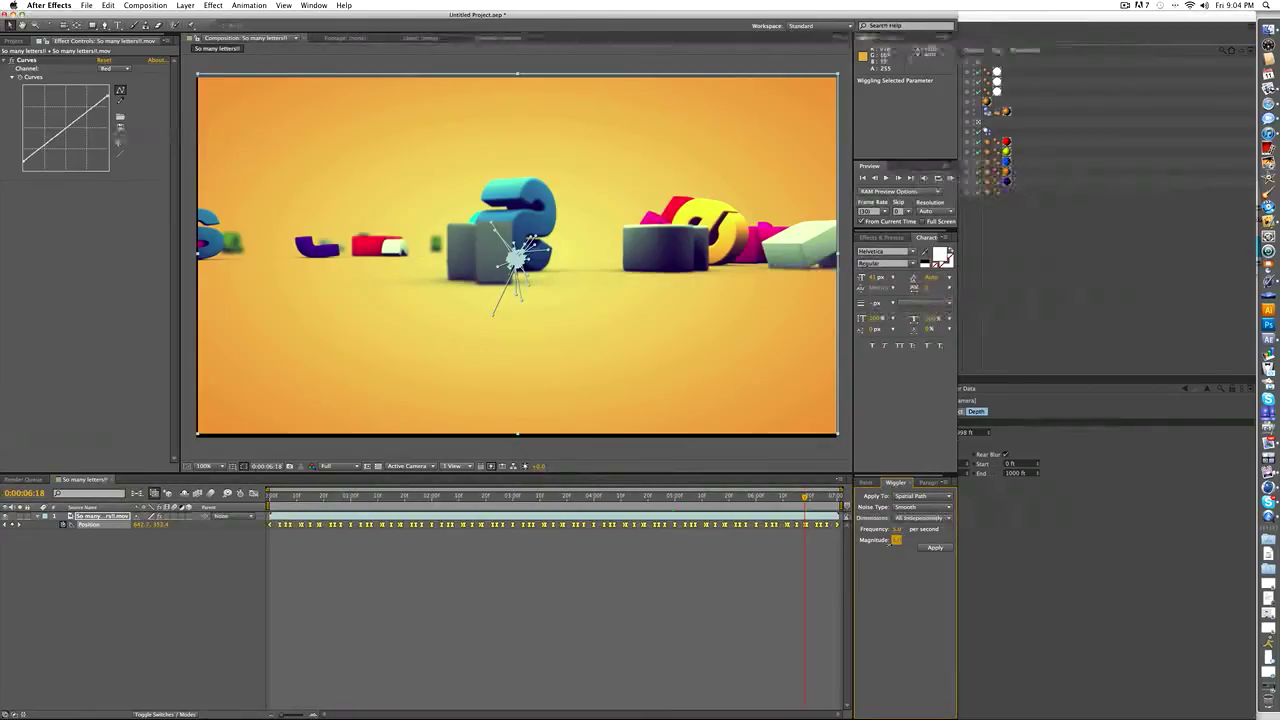
pyautogui.moveTo(780, 497); pyautogui.dragTo(472, 496)
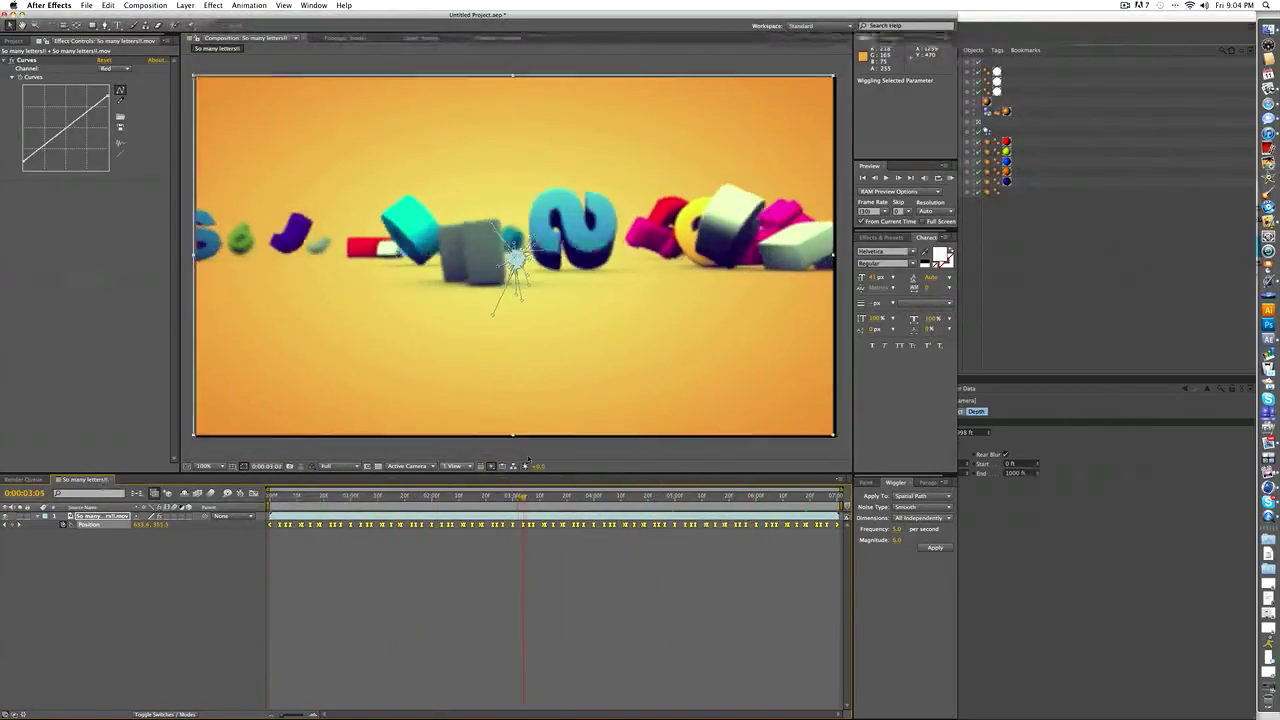
pyautogui.moveTo(536, 462); pyautogui.dragTo(537, 460)
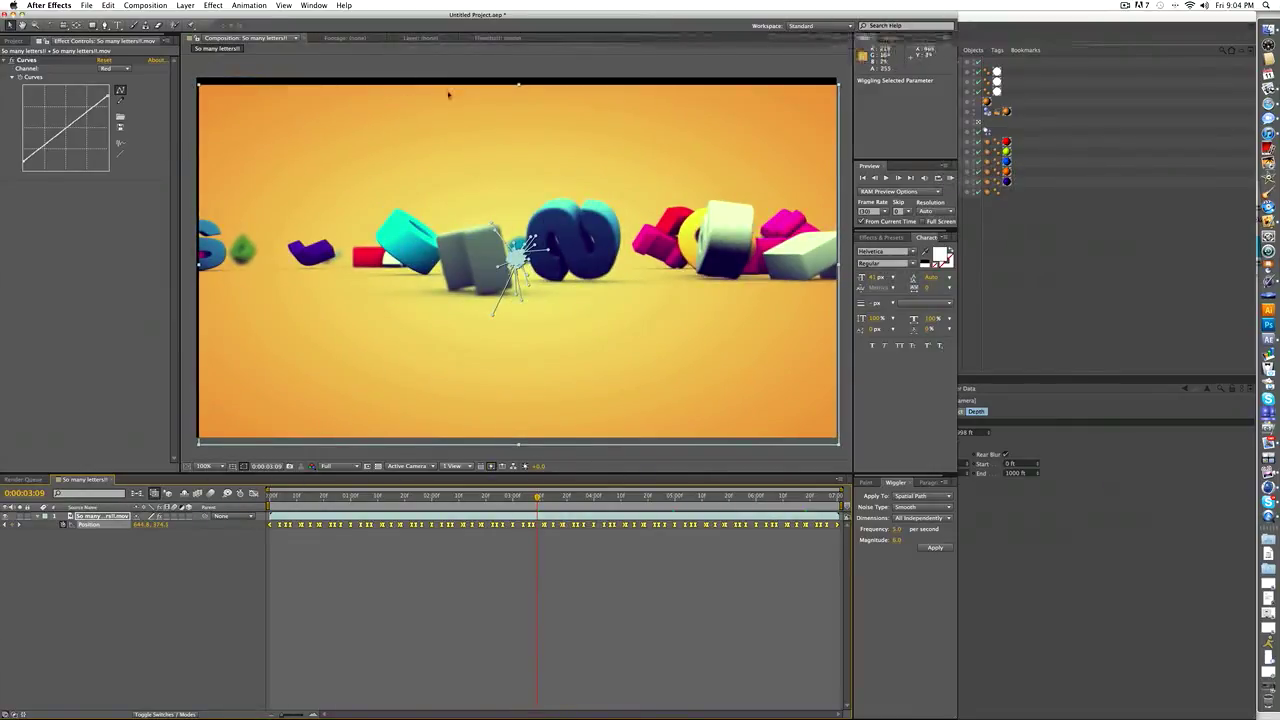
pyautogui.moveTo(589, 496); pyautogui.dragTo(647, 496)
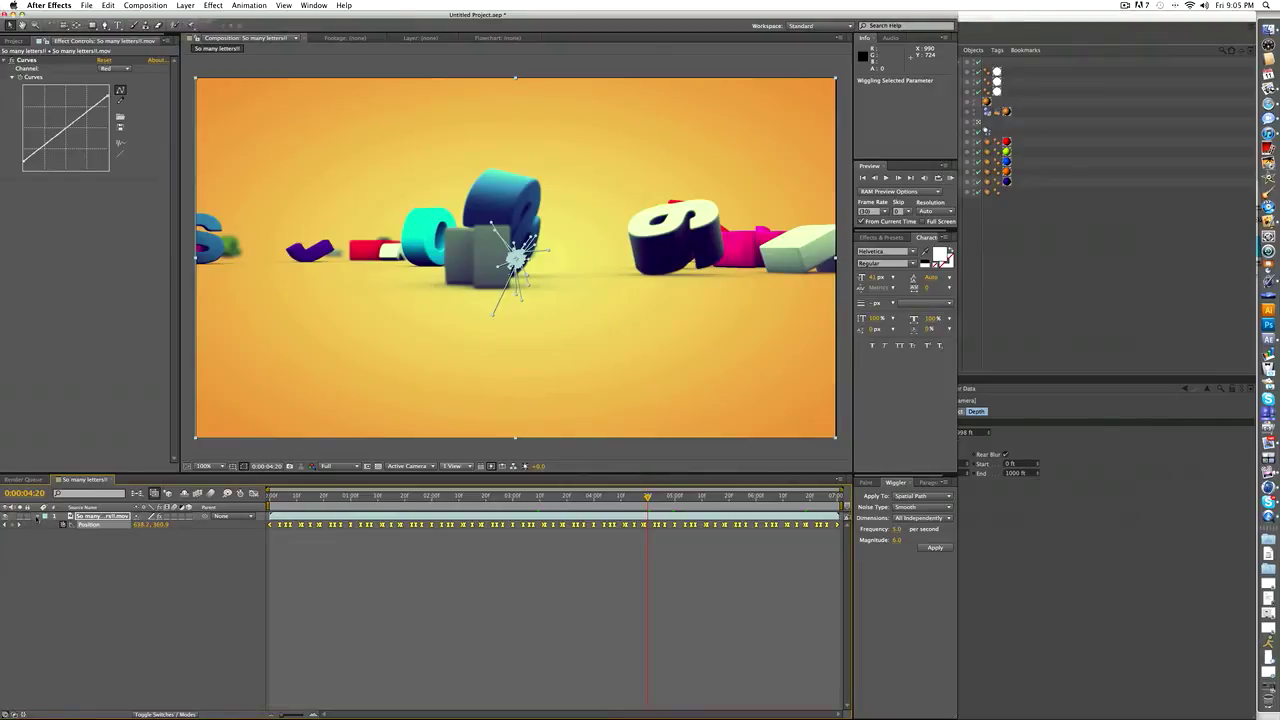
# Reveal the footage layer's transform properties and enlarge its Scale to 107% to cover the frame edges
pyautogui.click(100, 516)
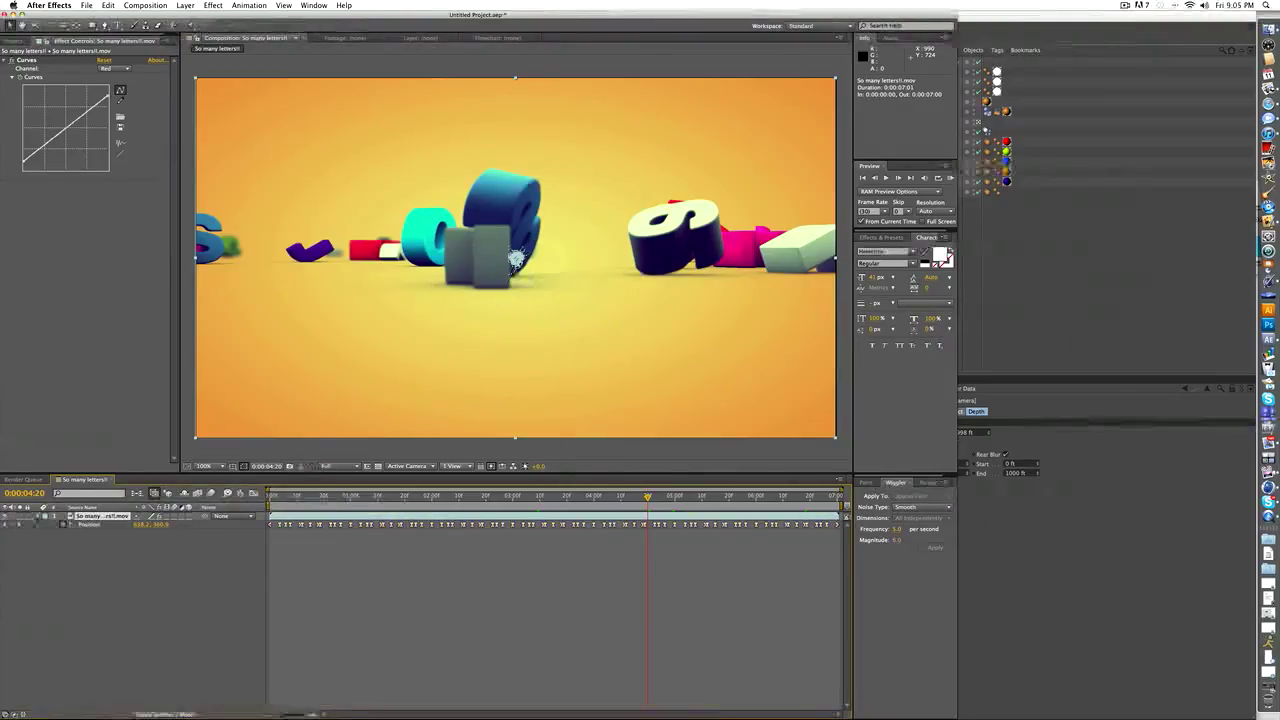
pyautogui.click(38, 517)
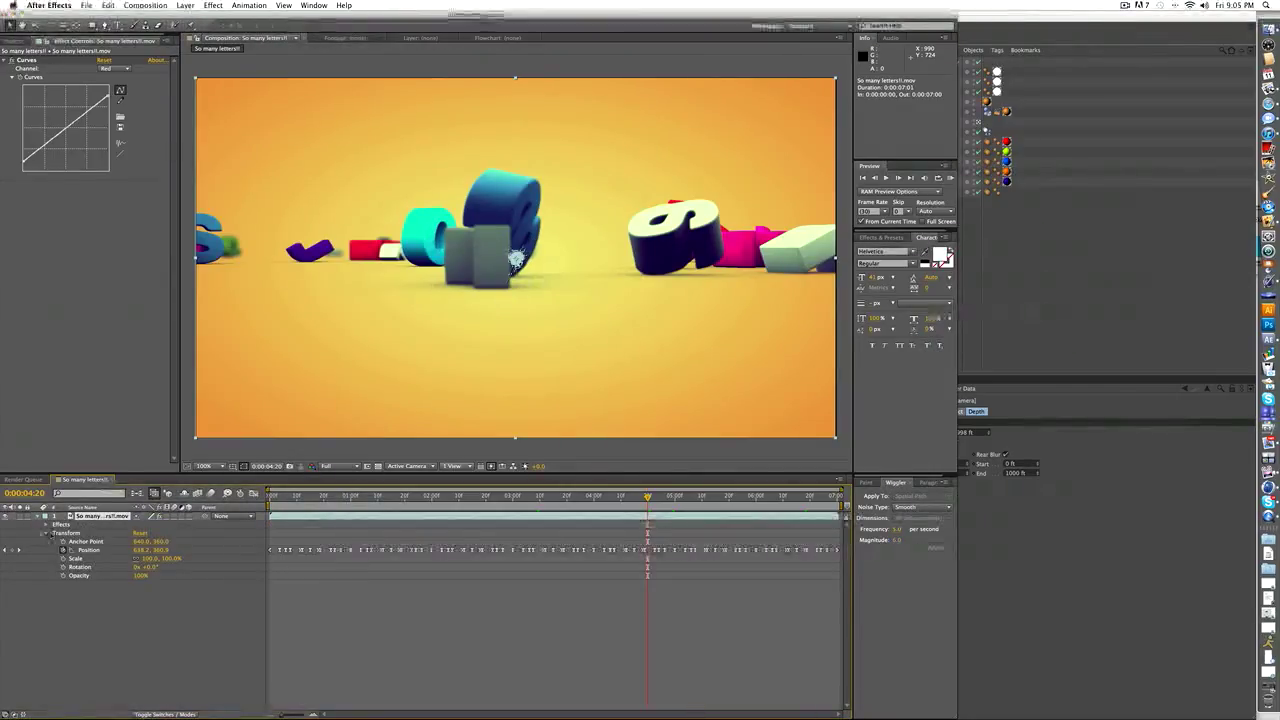
pyautogui.click(46, 533)
pyautogui.moveTo(148, 561); pyautogui.dragTo(160, 561)
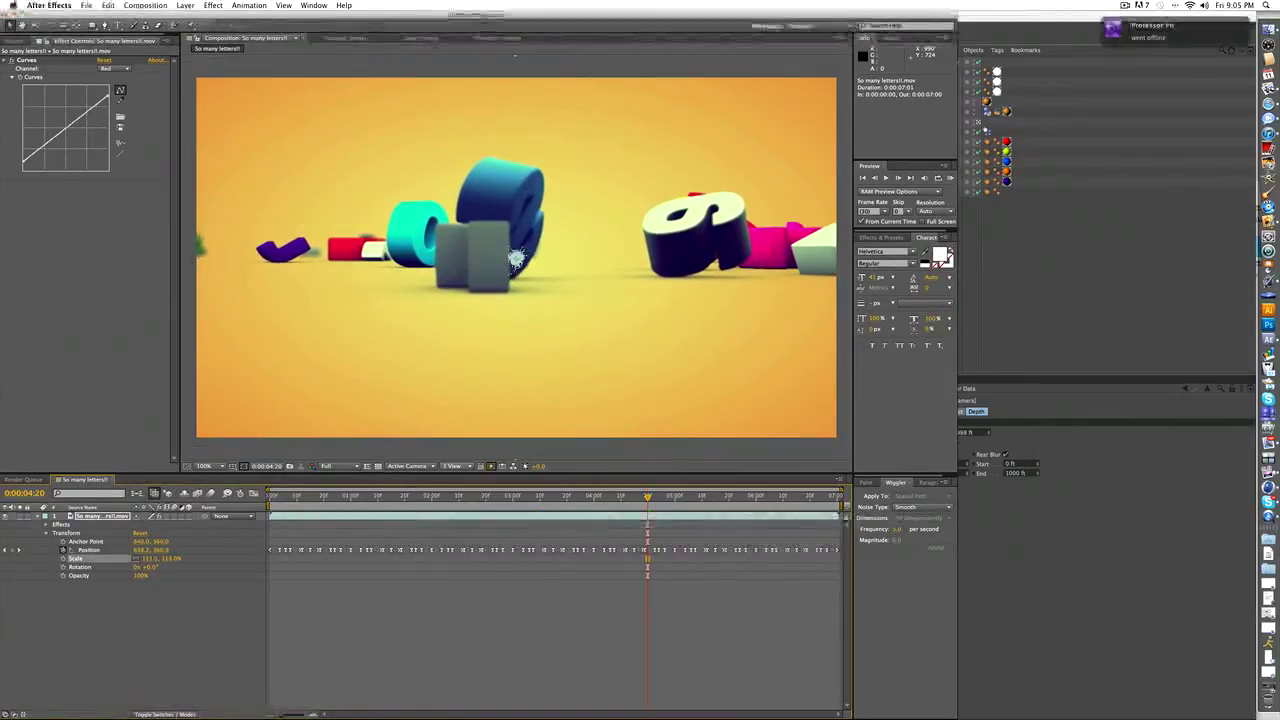
pyautogui.press('space')
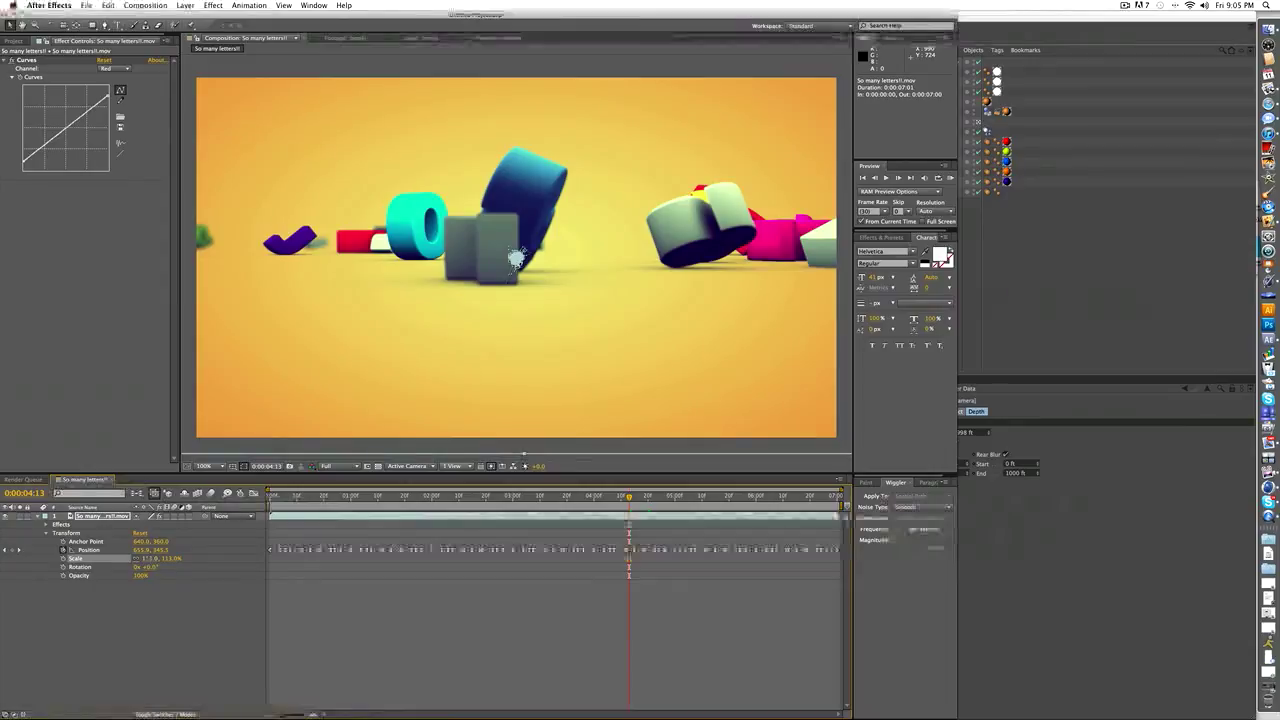
pyautogui.moveTo(150, 559); pyautogui.dragTo(147, 559)
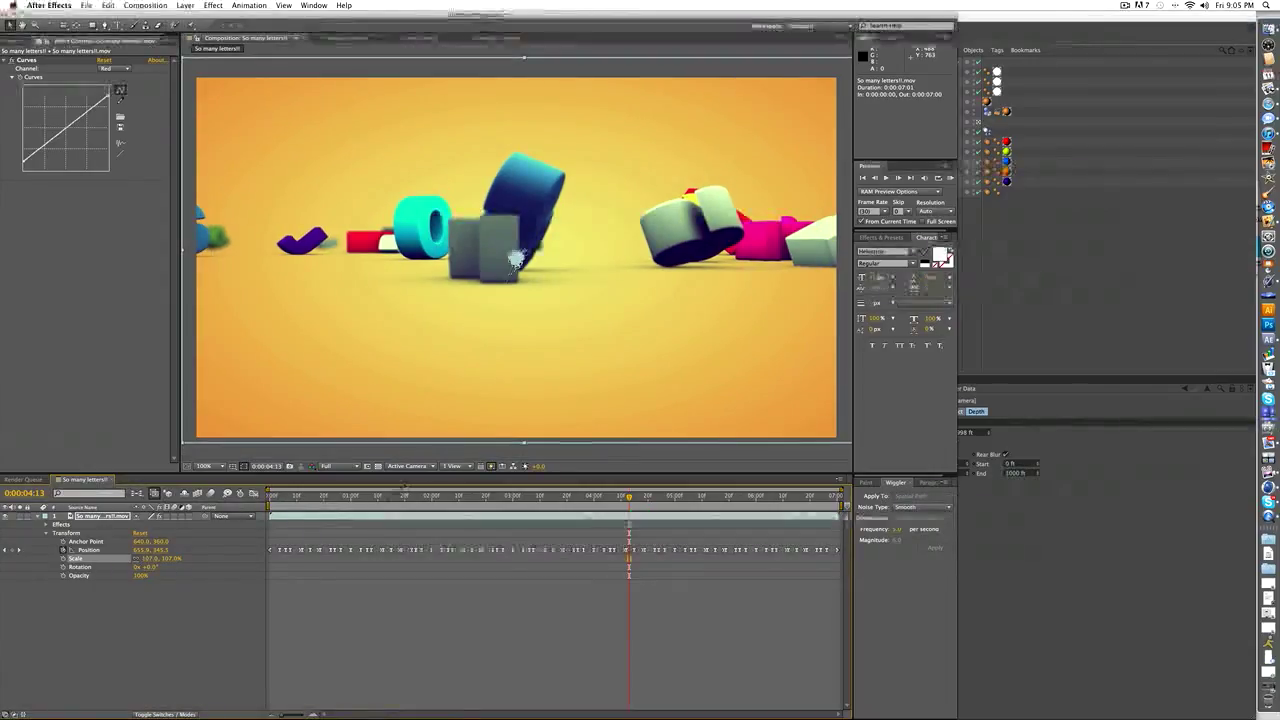
# Play and scrub through the composition to check that the scaled footage fills the frame during the shake
pyautogui.press('space')
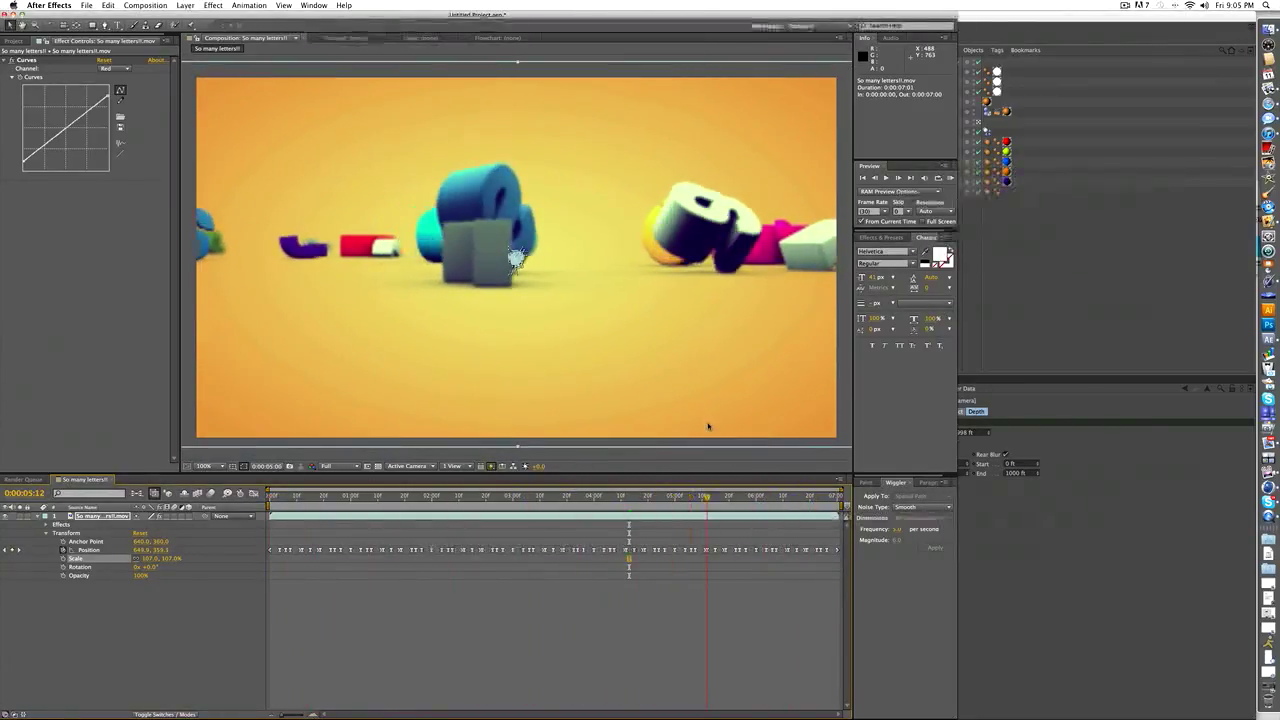
pyautogui.press('space')
pyautogui.scroll(1, 727, 437)
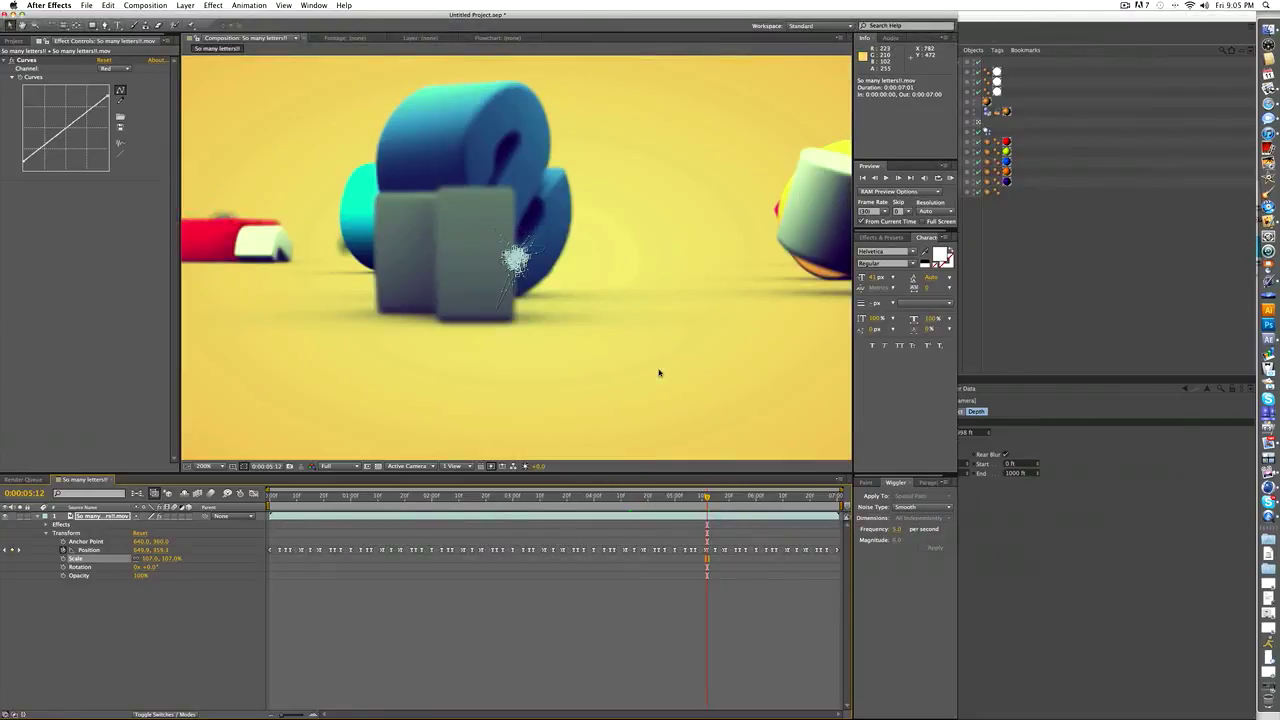
pyautogui.press(',')
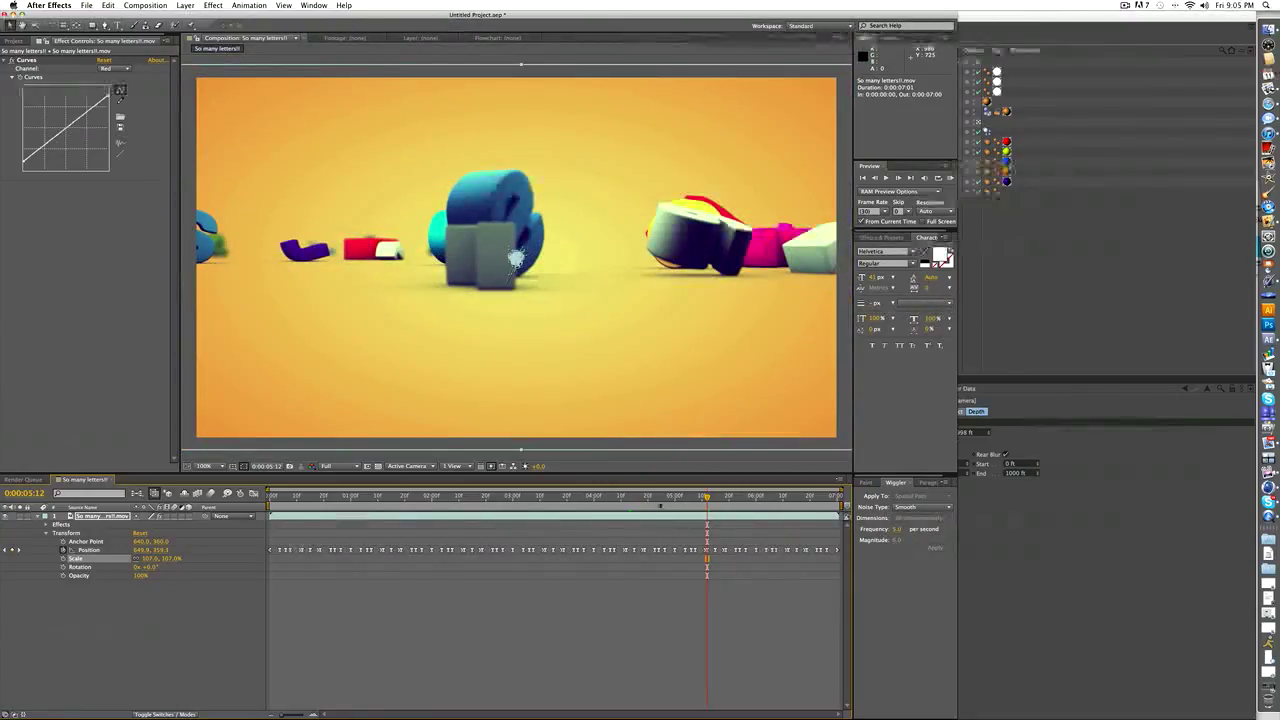
pyautogui.moveTo(660, 499); pyautogui.dragTo(664, 443)
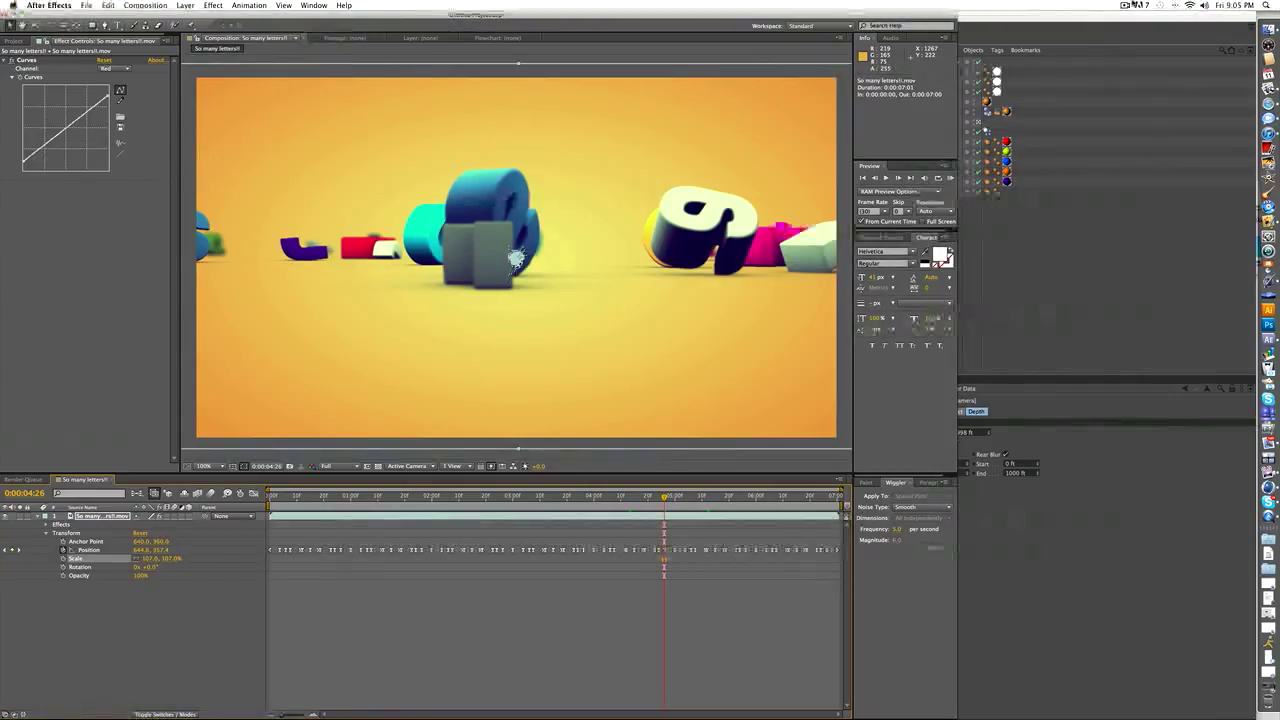
pyautogui.click(1125, 5)
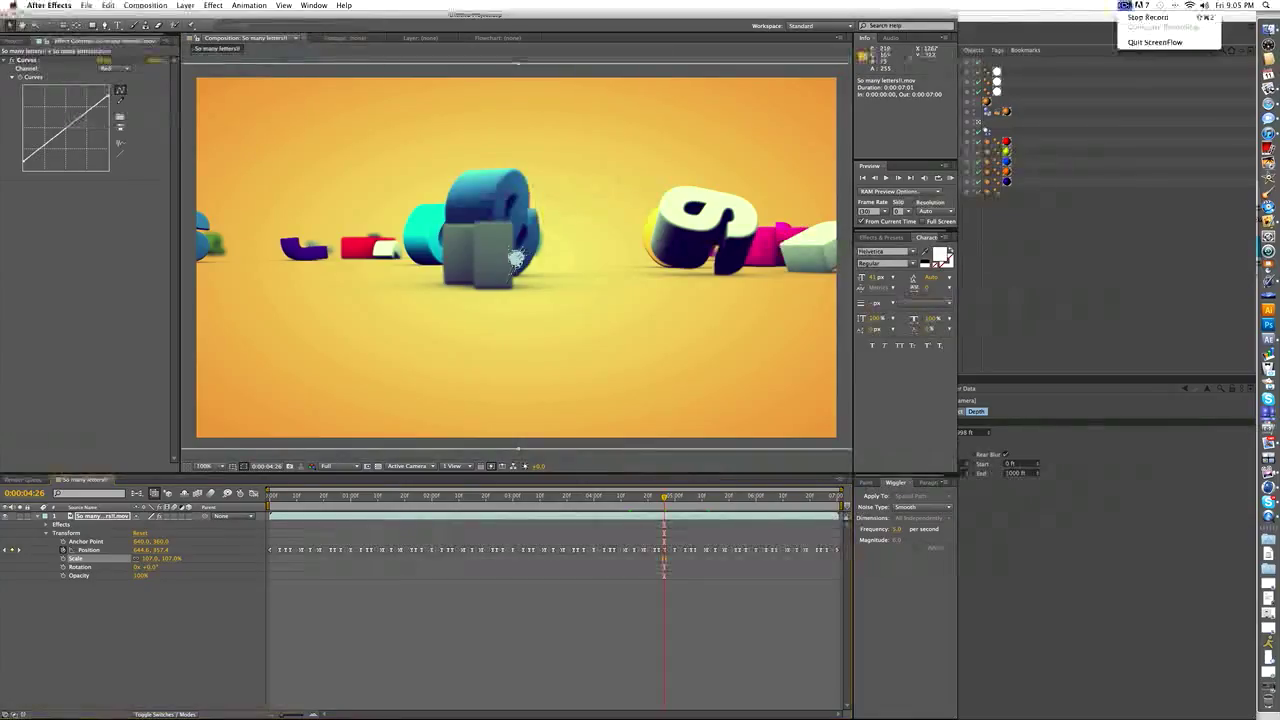